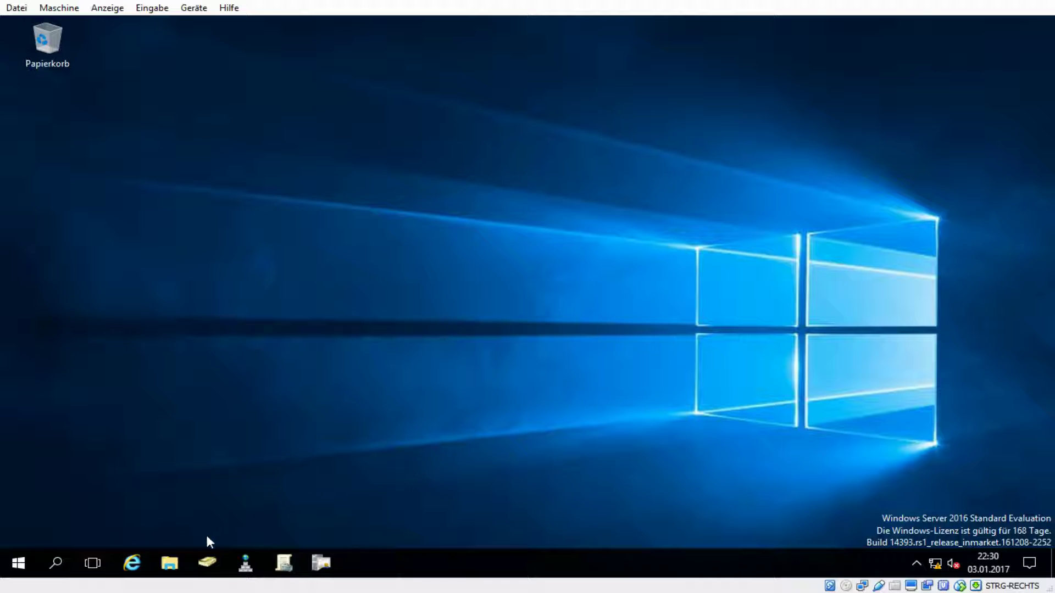
- Open Group Policy Management, show the Benutzer OU's linked GPOs and expand Gruppenrichtlinienobjekte
left_click(285, 562)
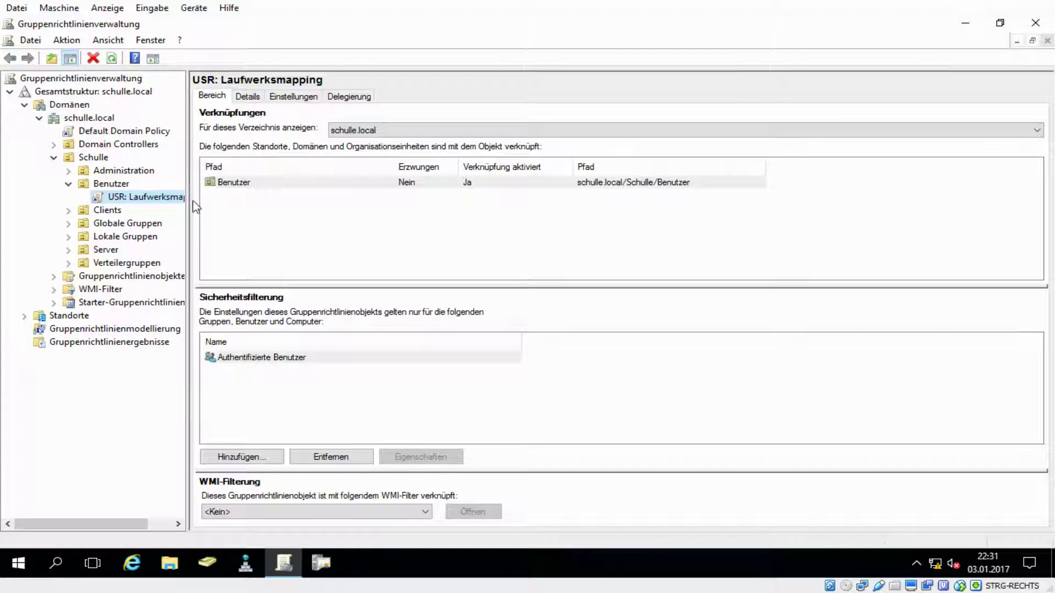
left_click(70, 185)
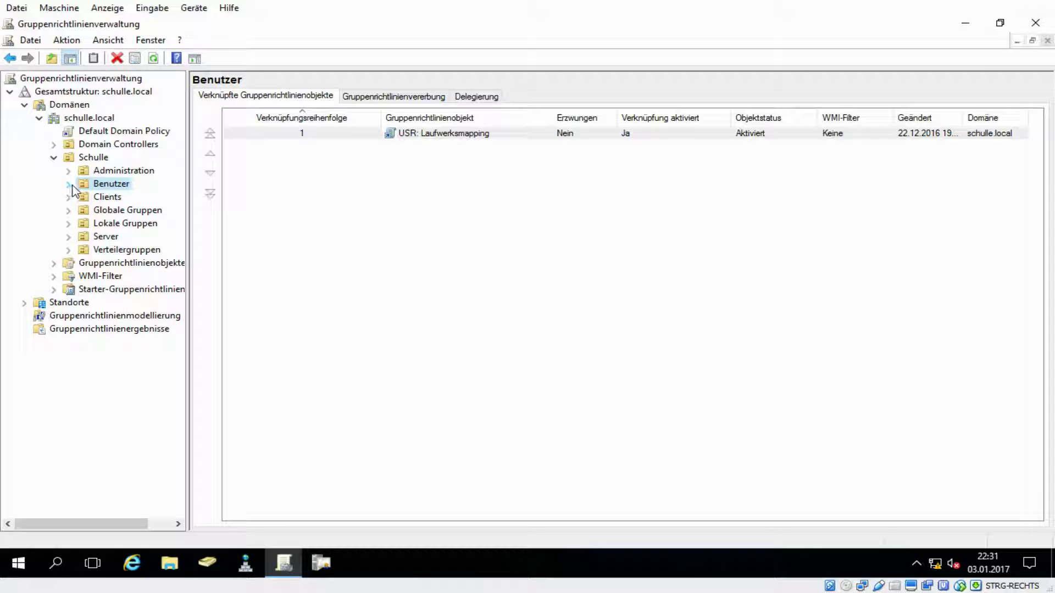
left_click(53, 263)
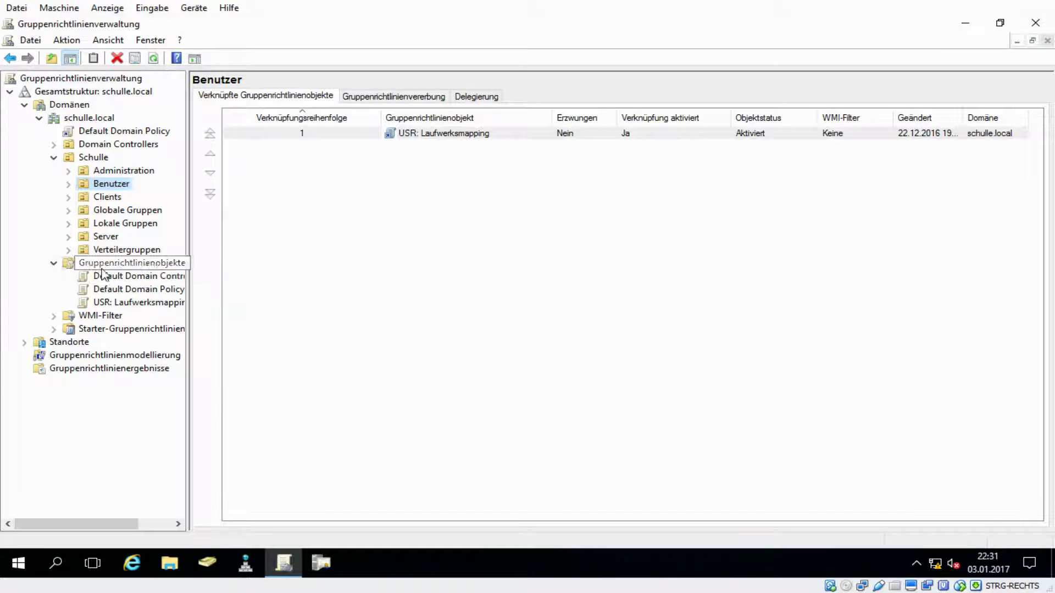
right_click(117, 263)
- Create a new GPO under Gruppenrichtlinienobjekte named 'CLT: Benutzerbenachrichtigung'
left_click(165, 274)
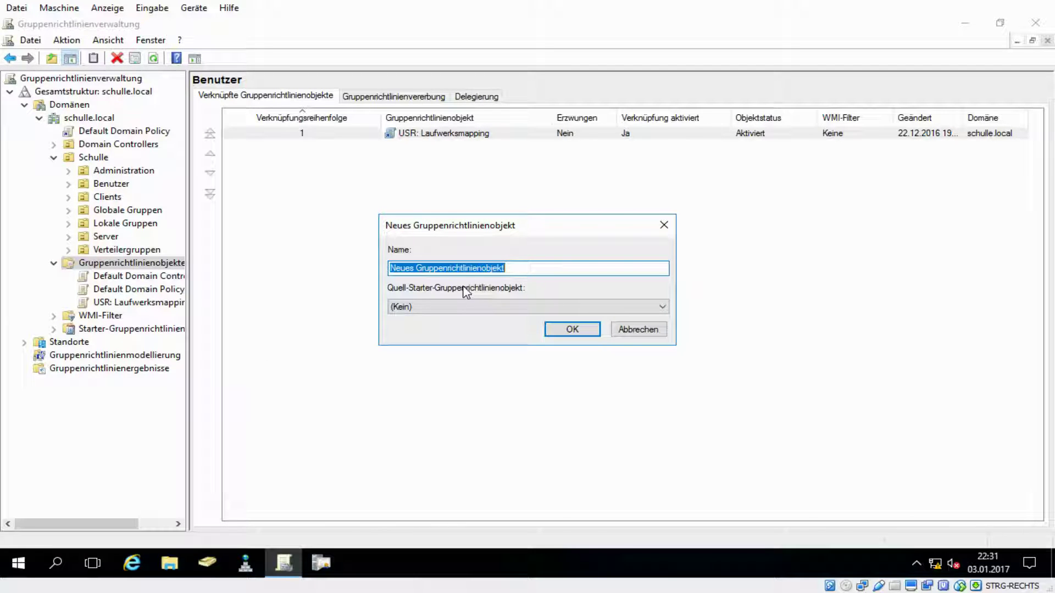
type("CLT")
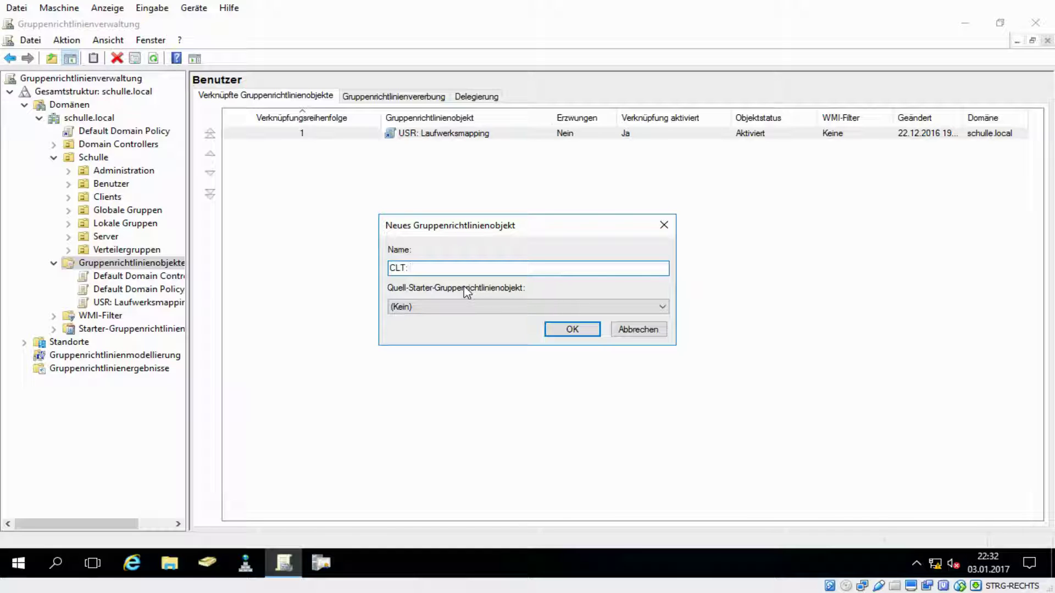
type(": Benutzerbenachrichtigun")
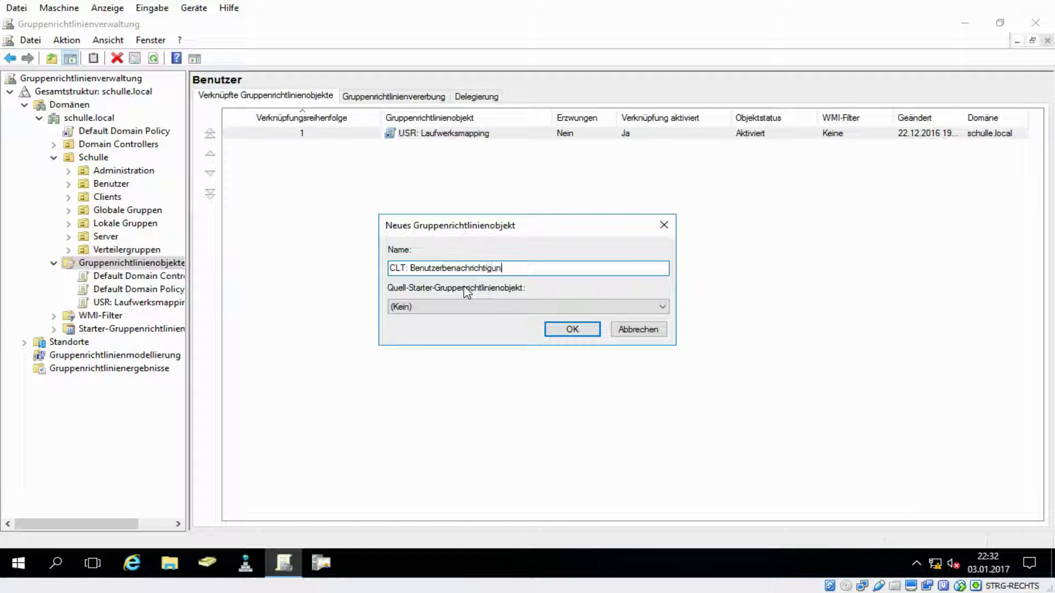
type("g")
left_click(570, 331)
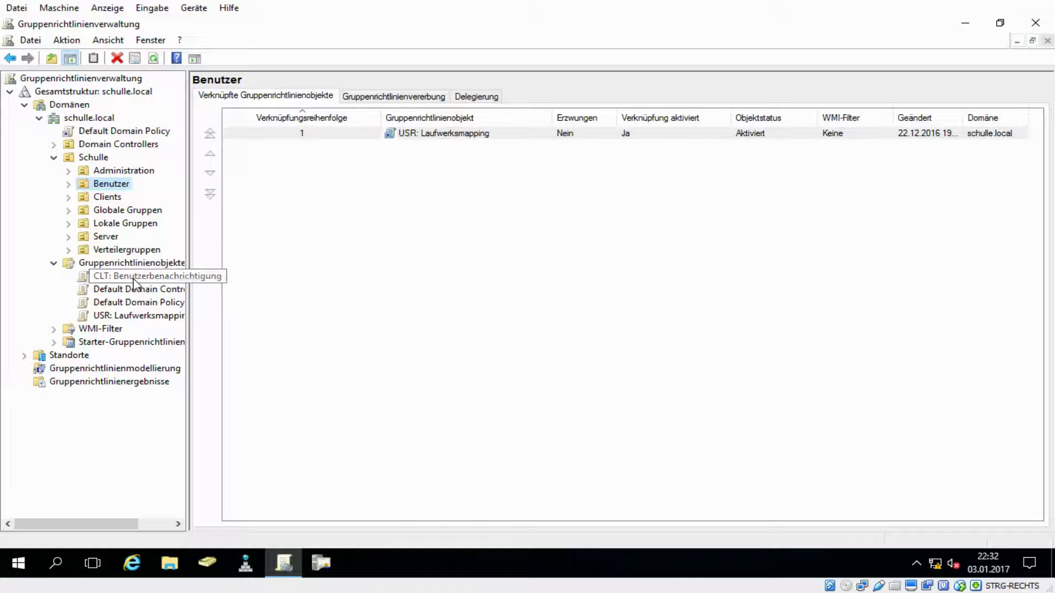
- Edit the CLT GPO in a maximized editor and navigate to Lokale Richtlinien > Sicherheitsoptionen
right_click(133, 277)
left_click(199, 292)
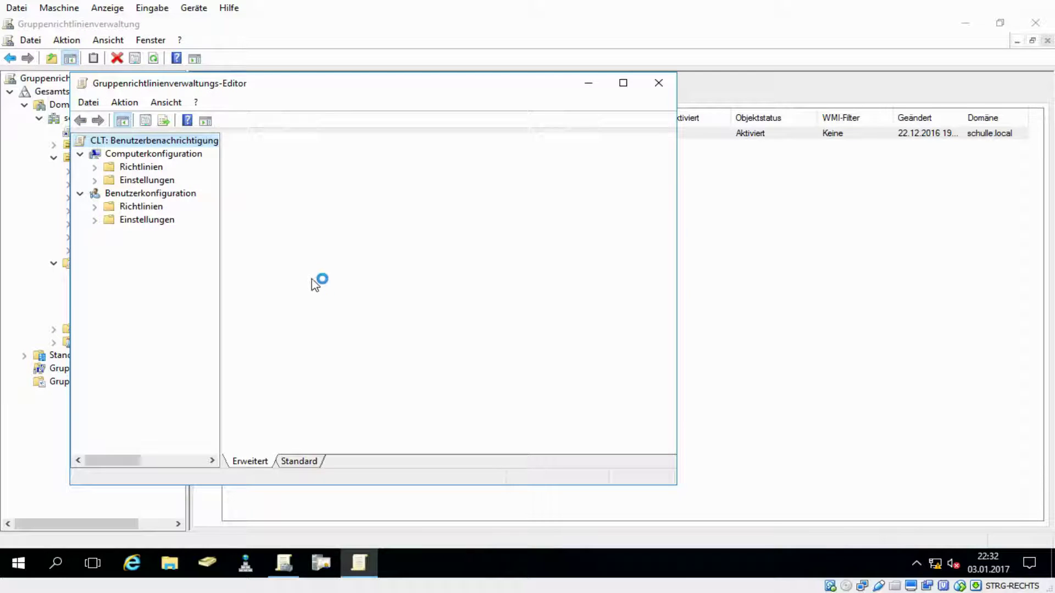
double_click(362, 83)
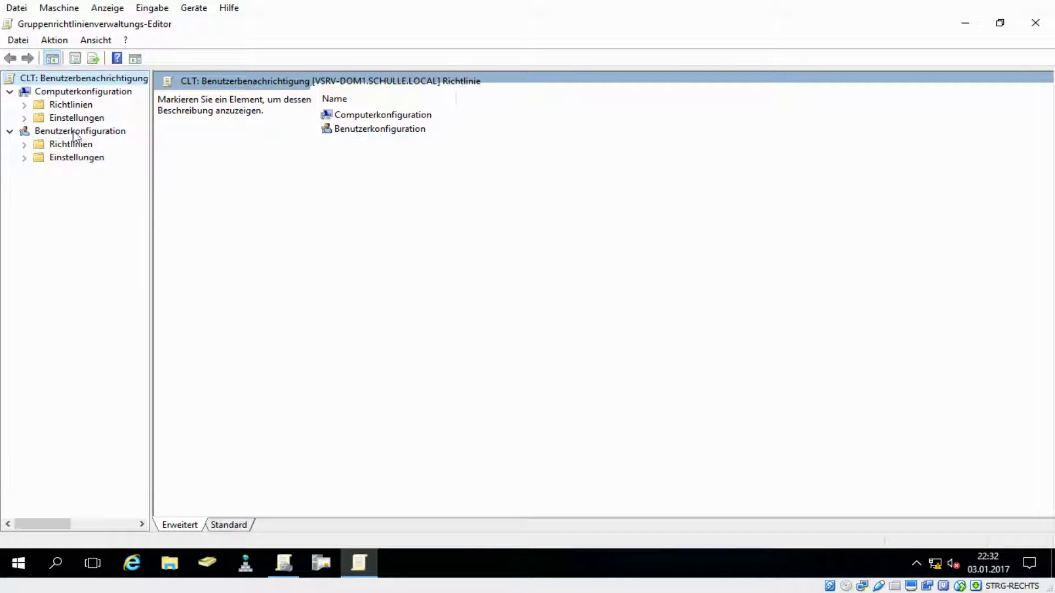
left_click(68, 92)
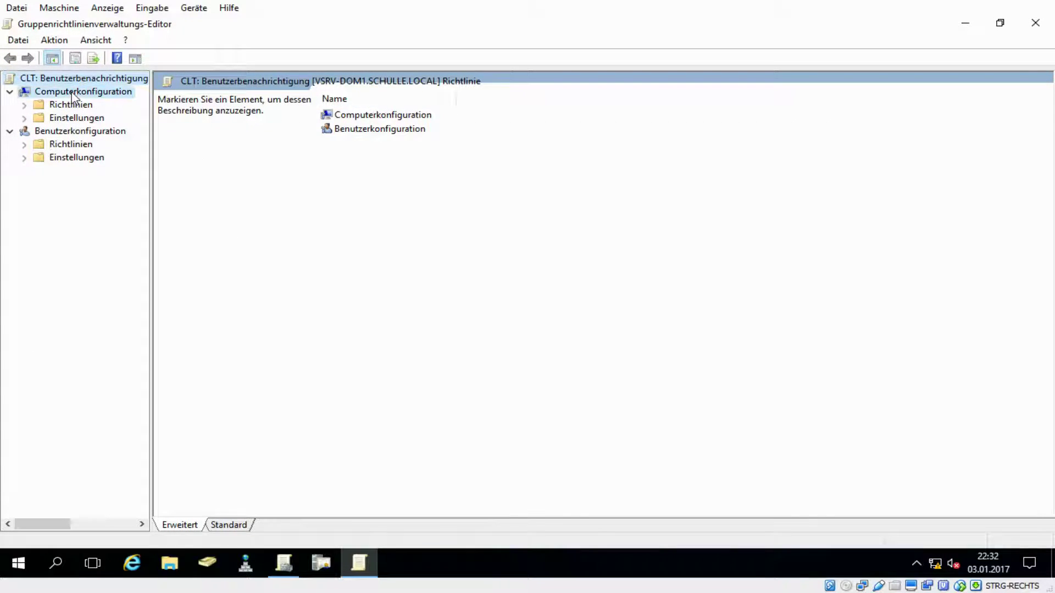
left_click(24, 105)
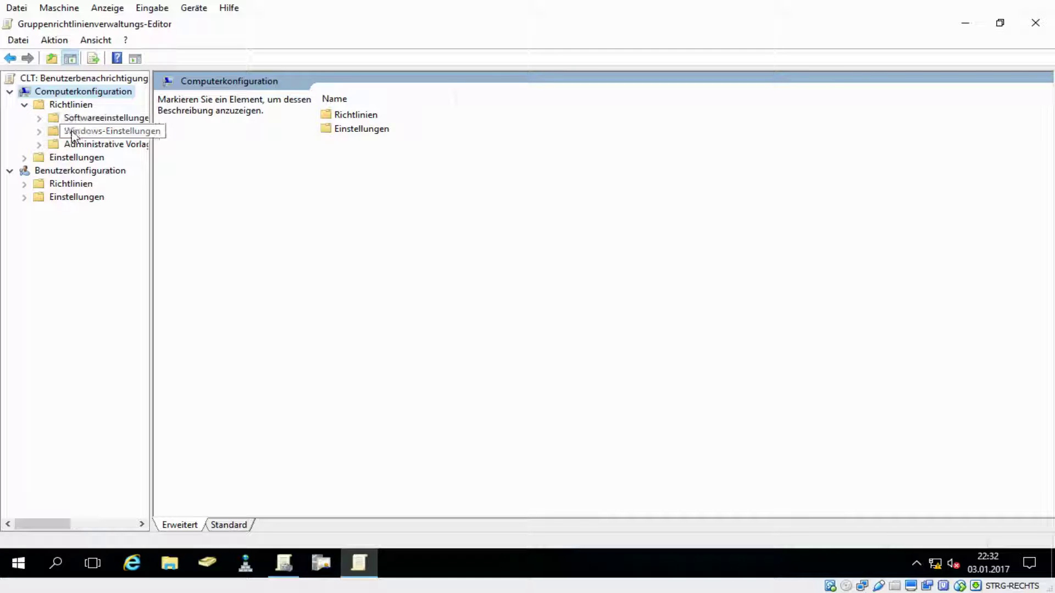
left_click(113, 136)
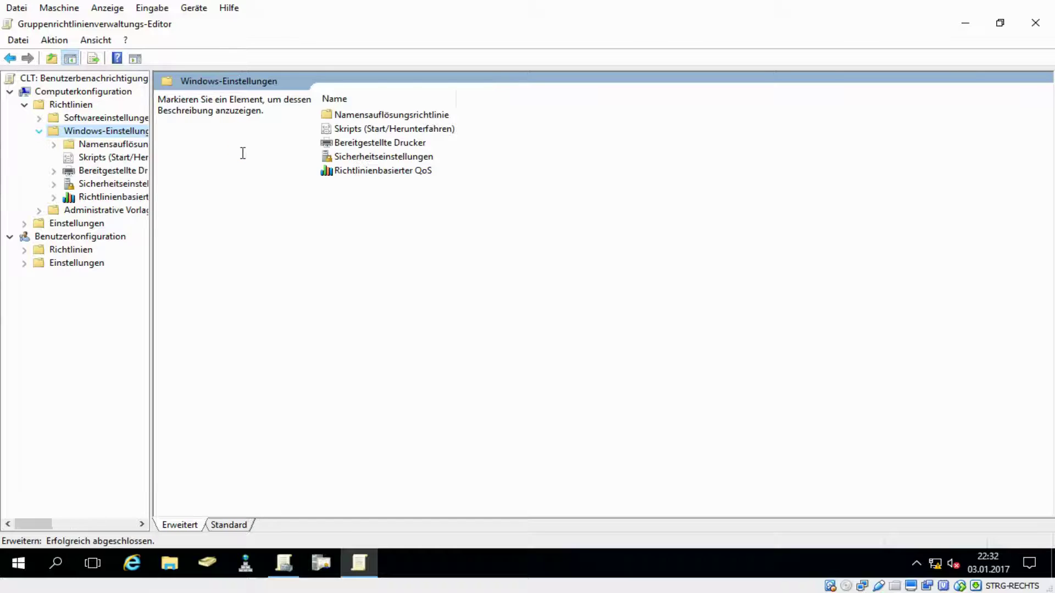
left_click(118, 184)
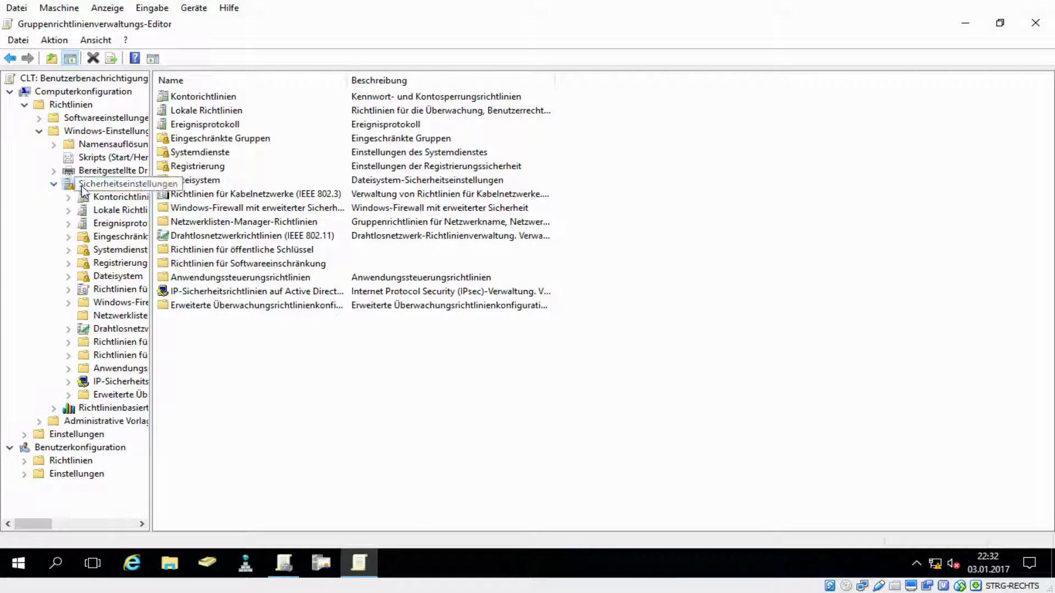
left_click(116, 212)
left_click(68, 211)
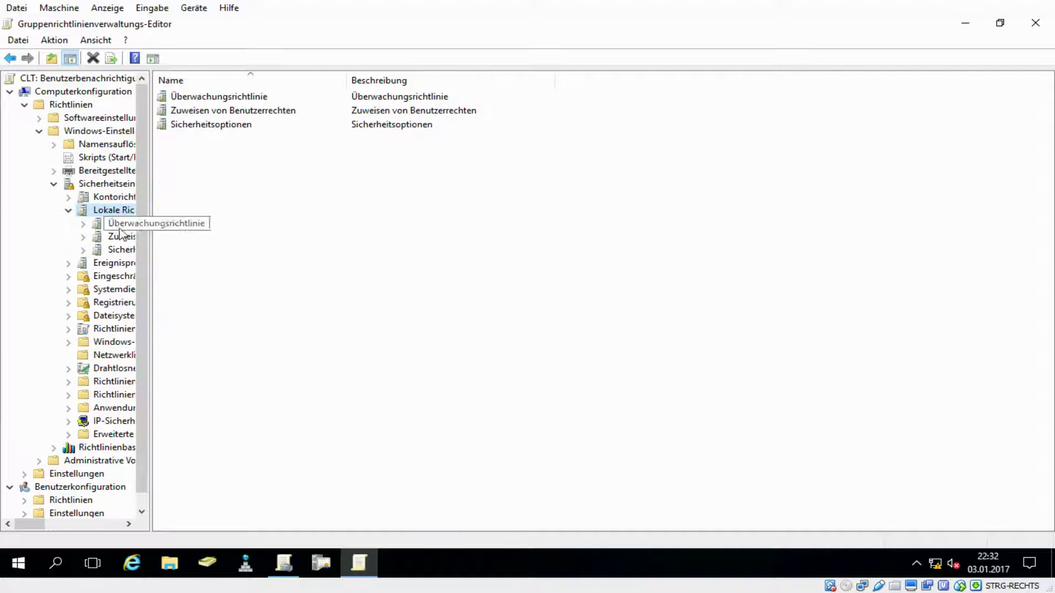
left_click(120, 254)
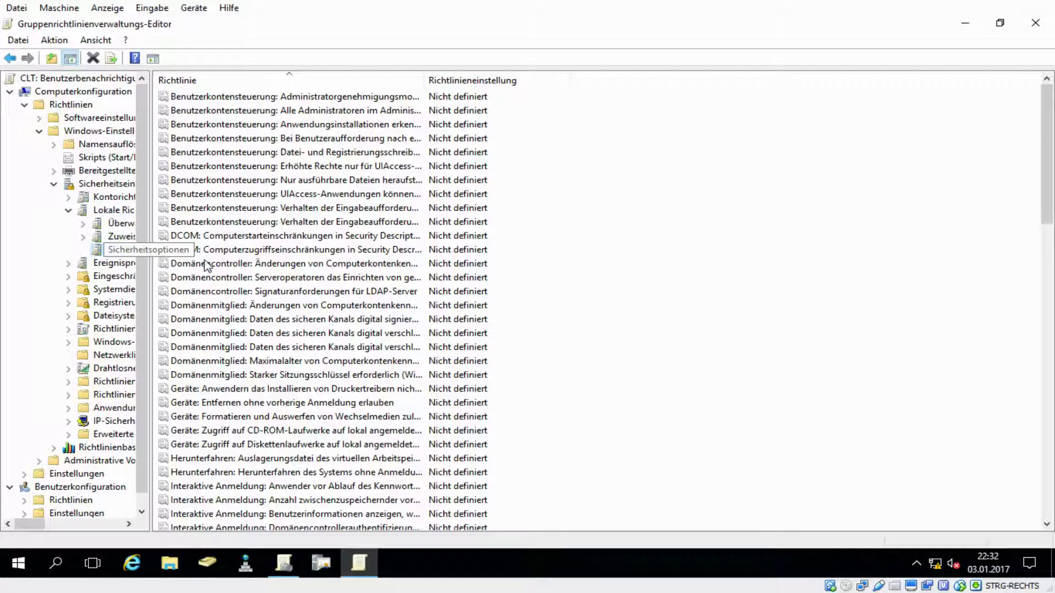
- Open the 'Interaktive Anmeldung: Nachrichtentitel für Benutzer, die sich anmelden wollen' policy
scroll(306, 253, "down", 4)
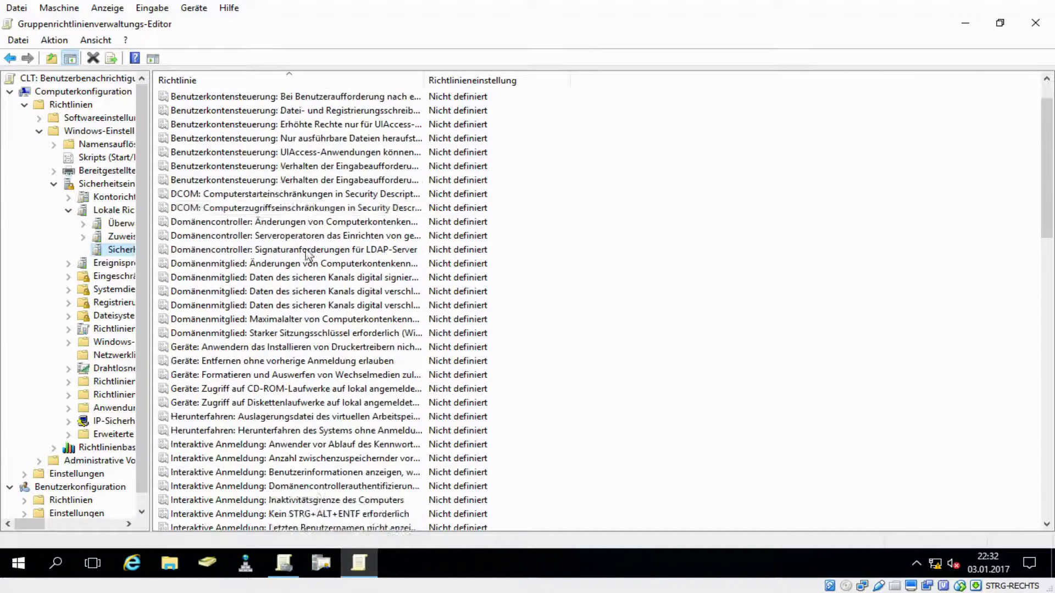
scroll(306, 253, "down", 1)
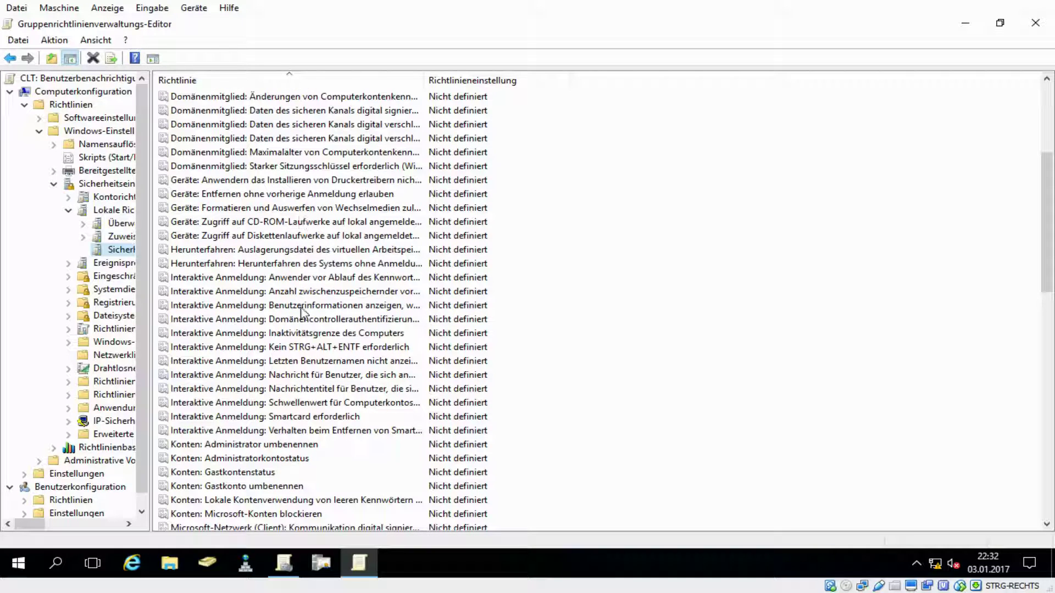
left_click(287, 391)
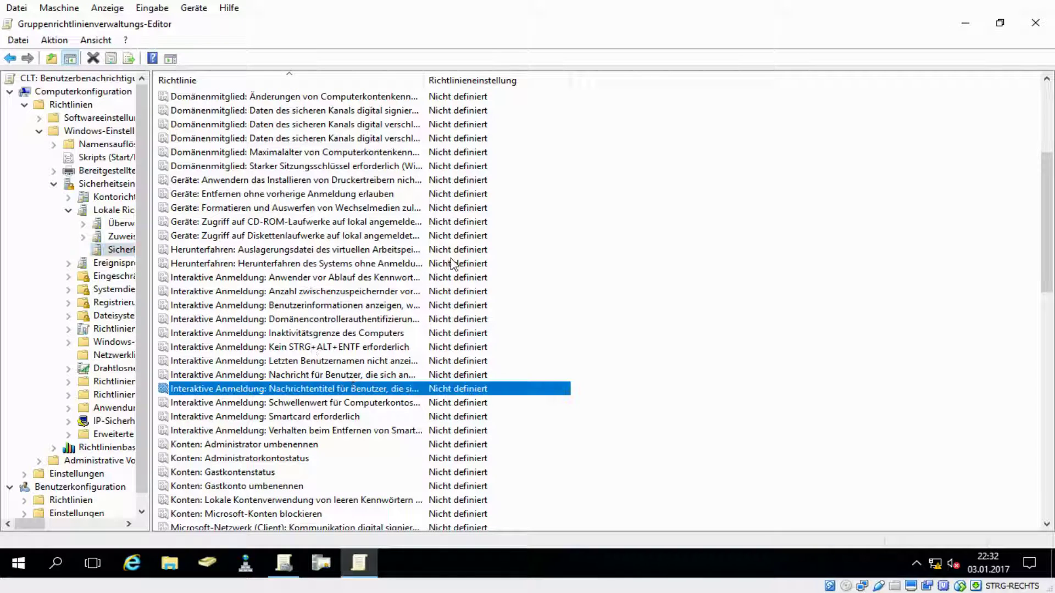
double_click(424, 86)
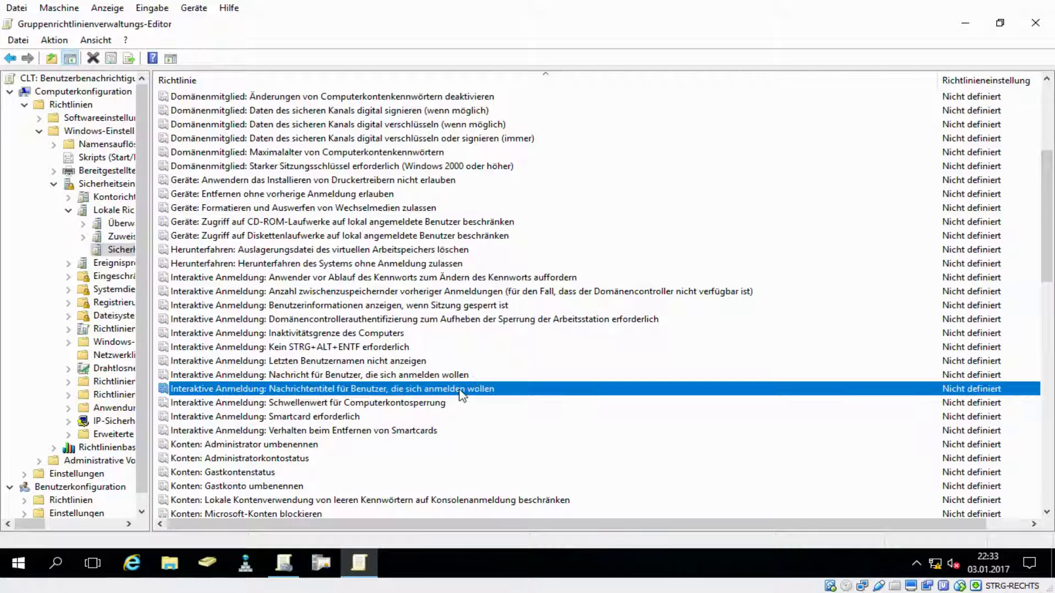
double_click(459, 391)
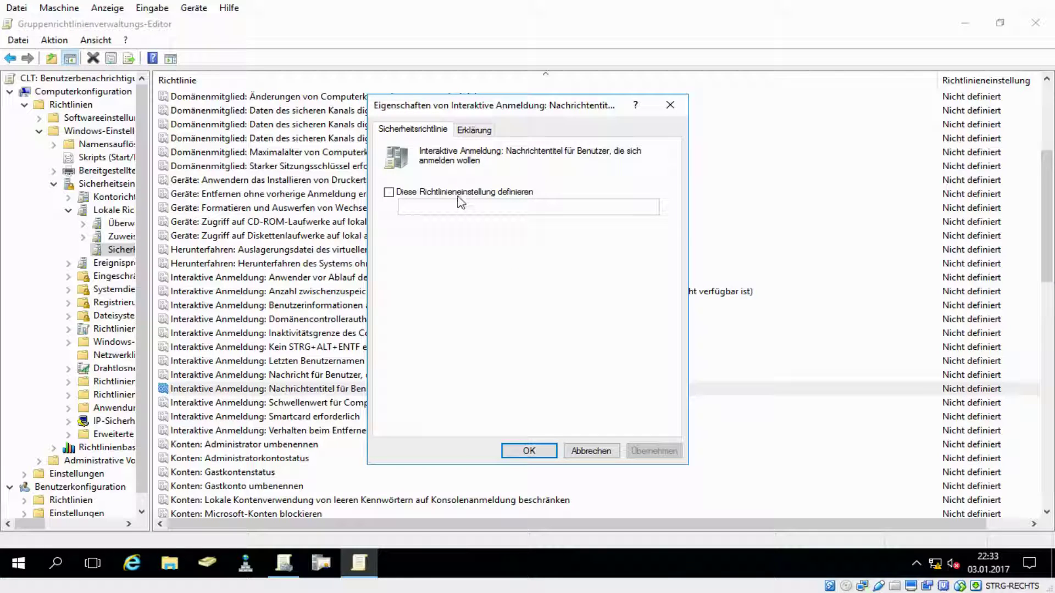
- Define the logon message title as 'Serverwartung am 01.02.2017' and apply it
left_click(462, 192)
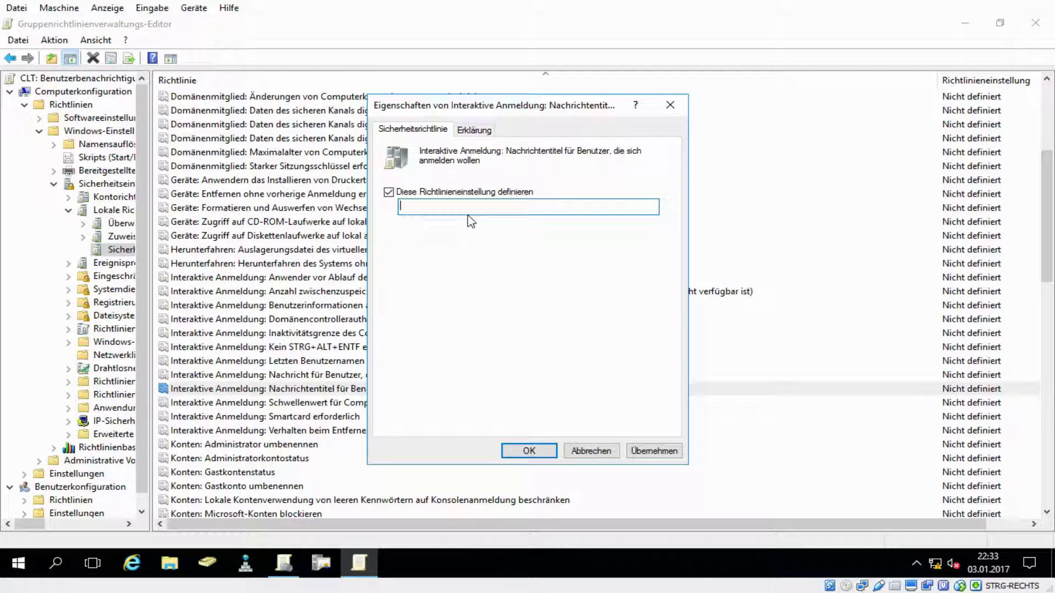
type("Serverwartung am")
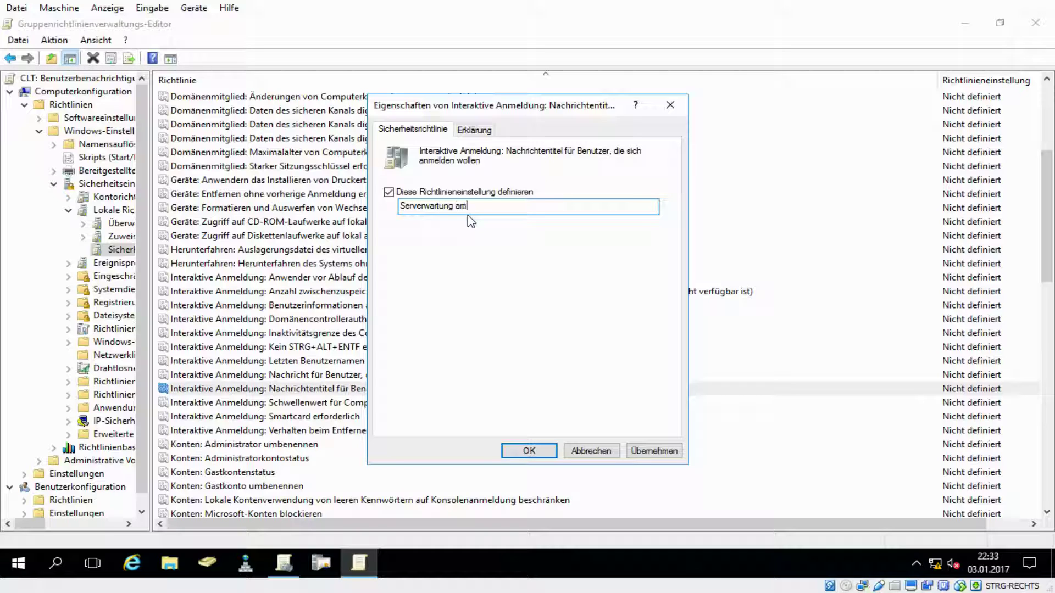
type(" 01.02.2017")
left_click(652, 452)
left_click(529, 452)
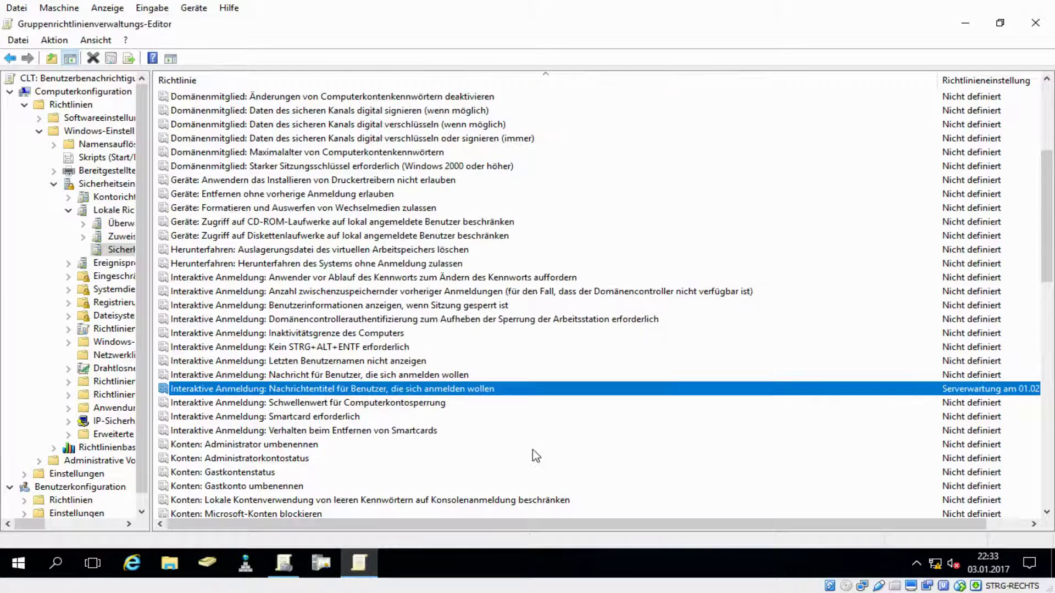
left_click(407, 376)
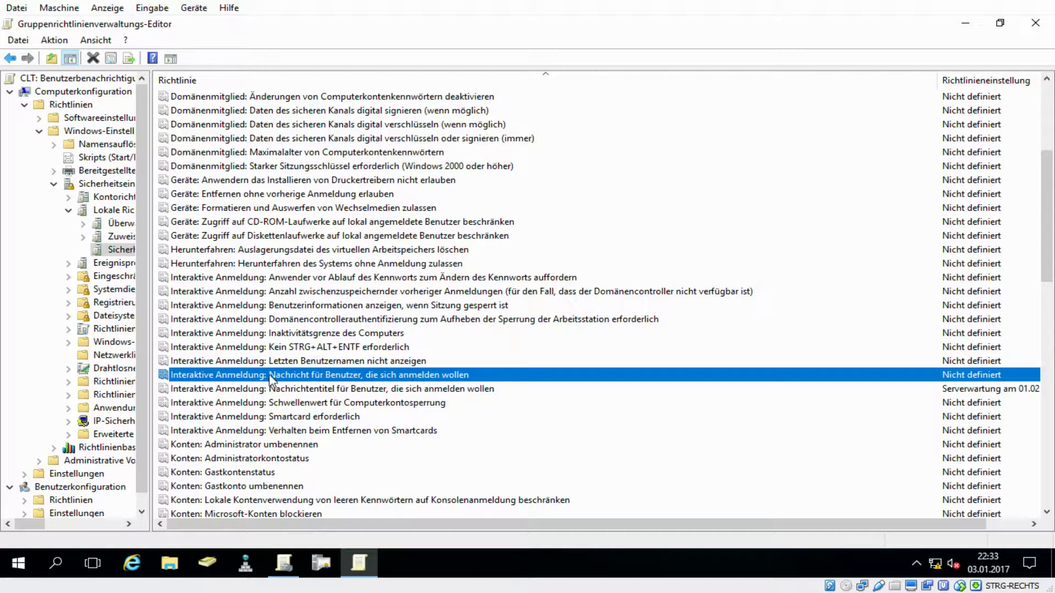
- Define the logon message text: 'Sehr geehrte Damen und Herren', maintenance on 01.02.2017, please log off at Feierabend
double_click(406, 376)
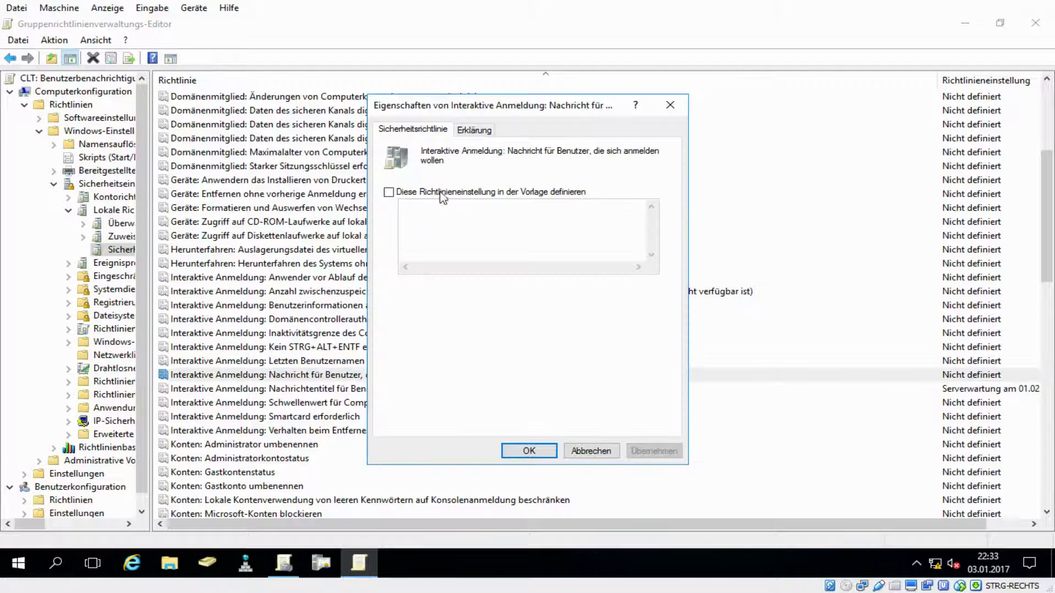
left_click(389, 192)
left_click(516, 226)
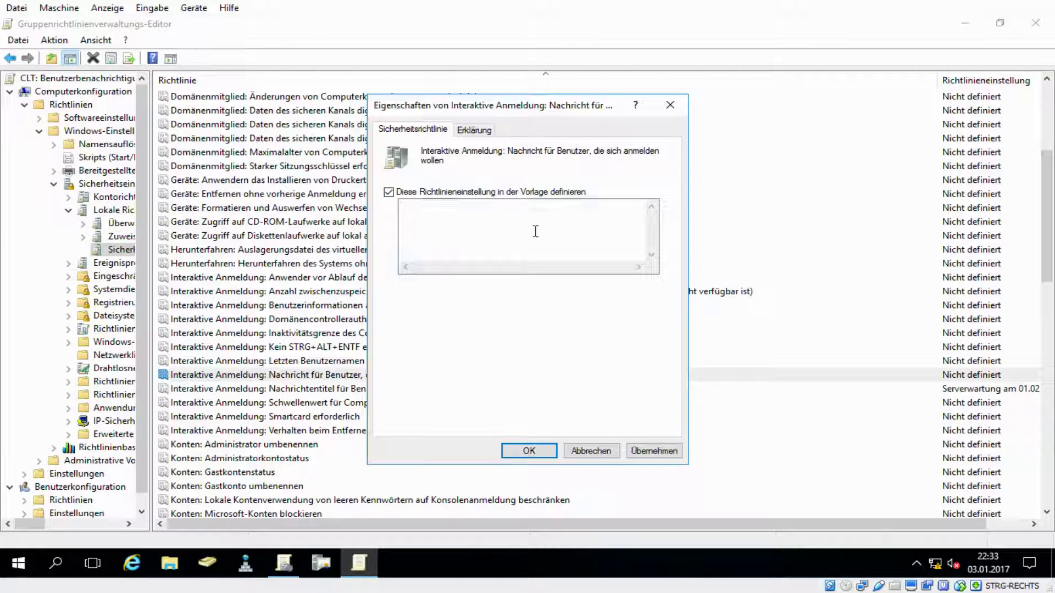
type("Seh")
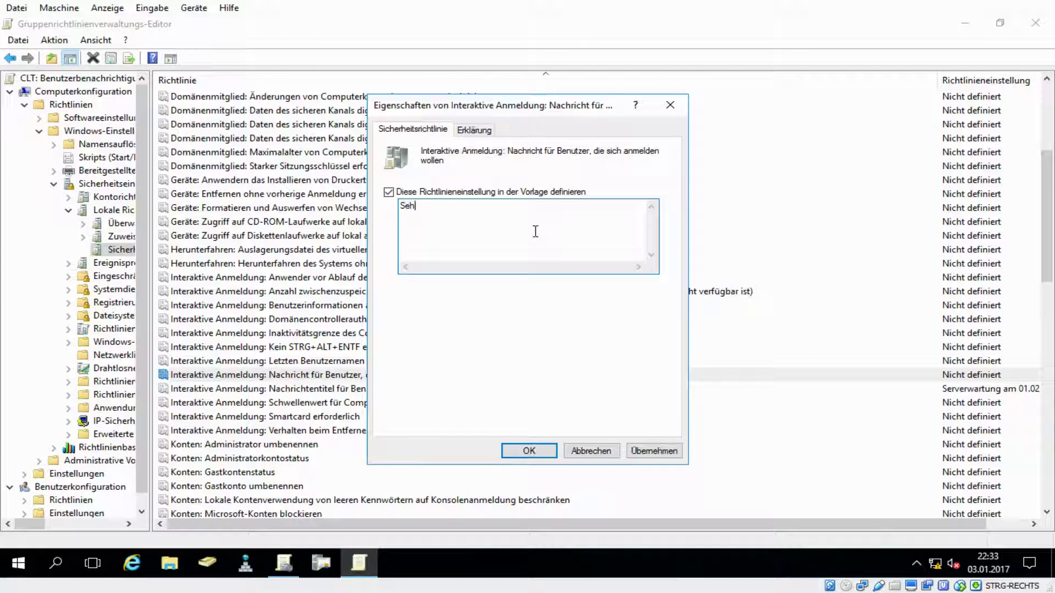
type("r geehrte Dmae")
key("BackSpace")
key("BackSpace")
type("men und Herren,")
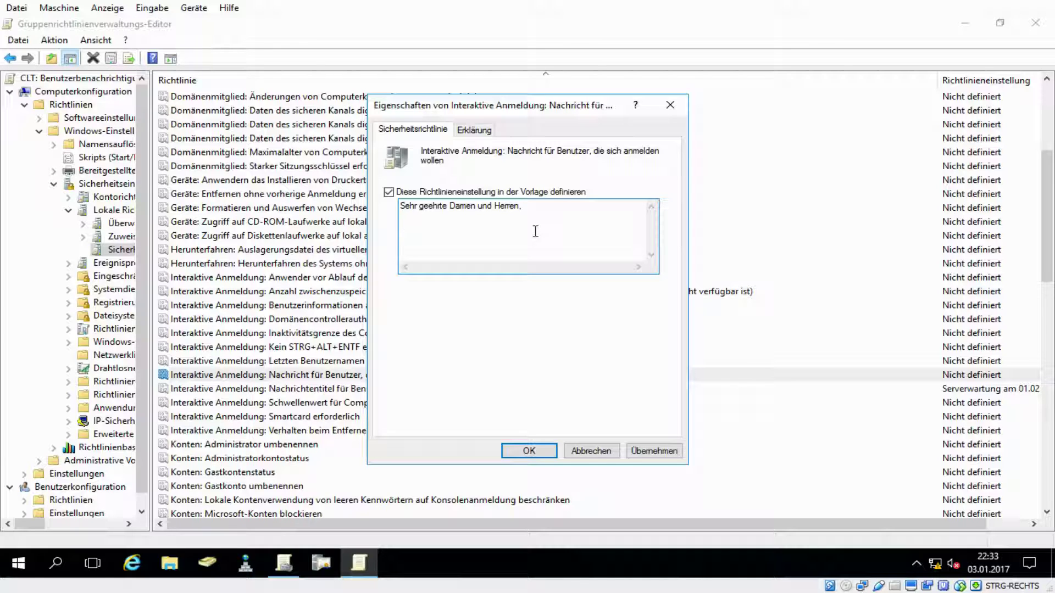
type("01.02.2017 findet die nächste Serv")
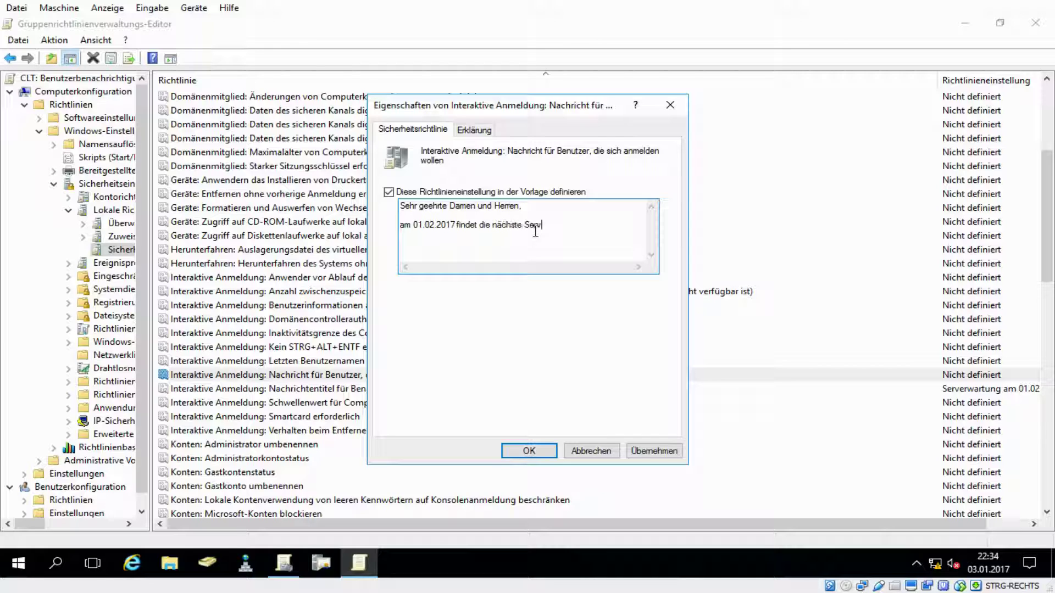
type("erwartung statt.")
key("BackSpace")
type(", bitte melden. Sie sich ")
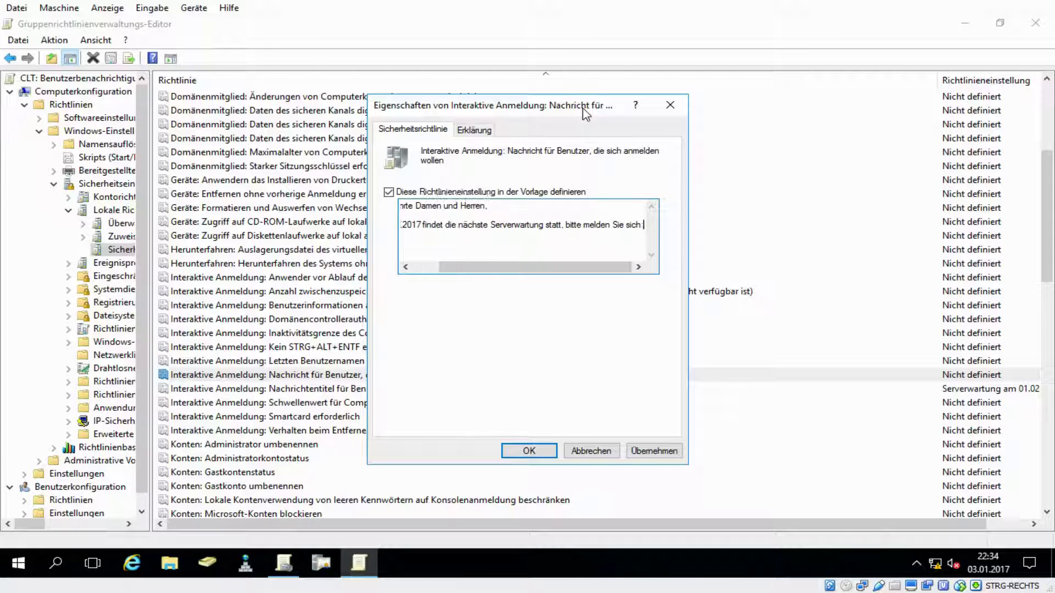
type("zum Feierabend ab.")
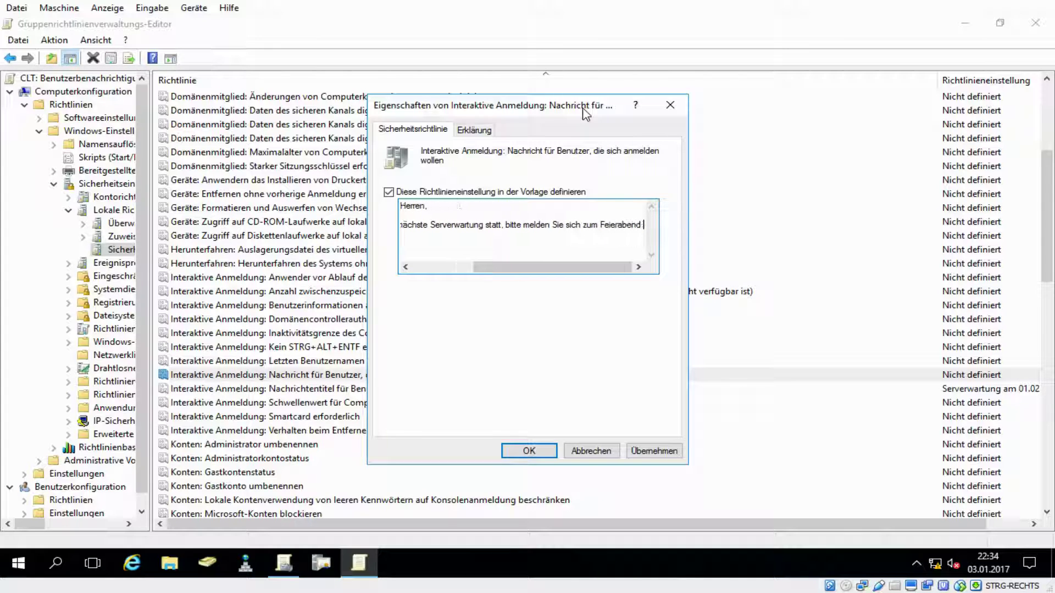
- Add the closing 'Mit freundlichen Grüßen', the sender's name and 'NETworks-IT' on separate lines
key("Return")
key("Return")
type("Mit")
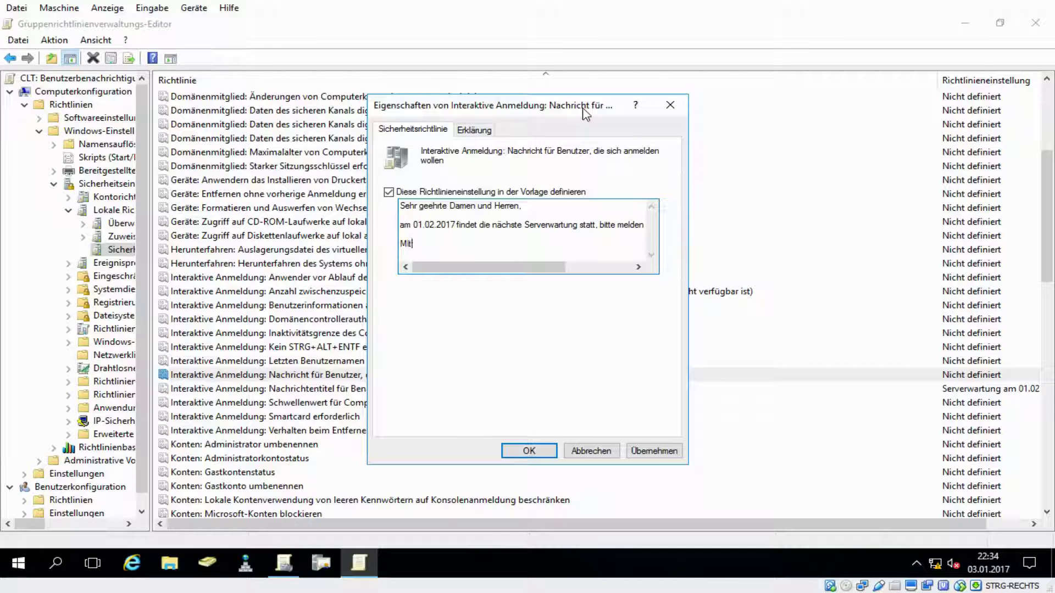
type(" feun")
key("BackSpace")
key("BackSpace")
key("BackSpace")
key("BackSpace")
key("BackSpace")
key("BackSpace")
key("BackSpace")
type("Mit freundlichen Grüßen")
key("Return")
key("Return")
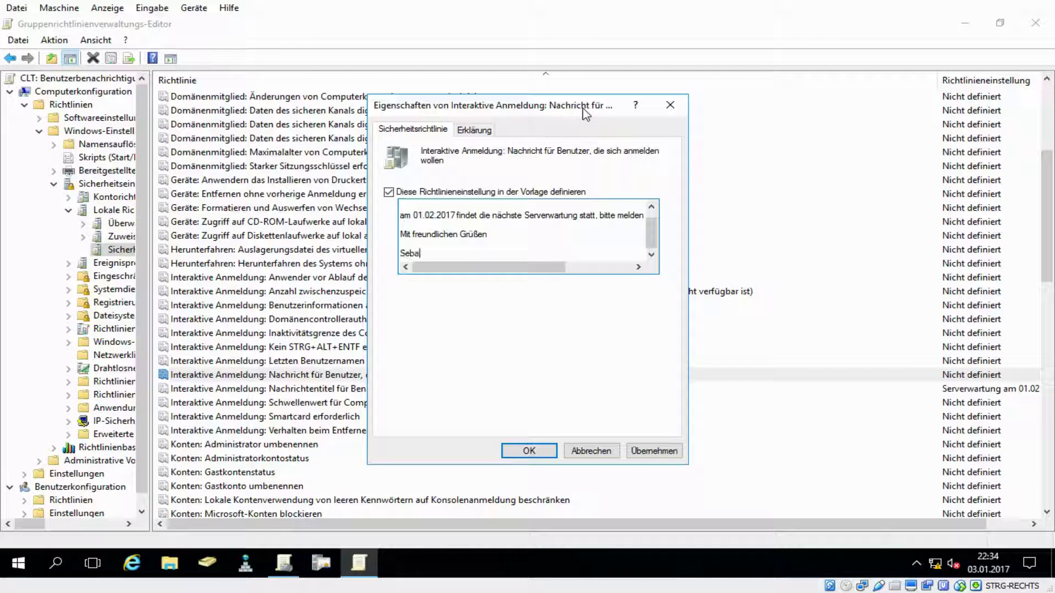
key("Return")
type("NETworks-IT")
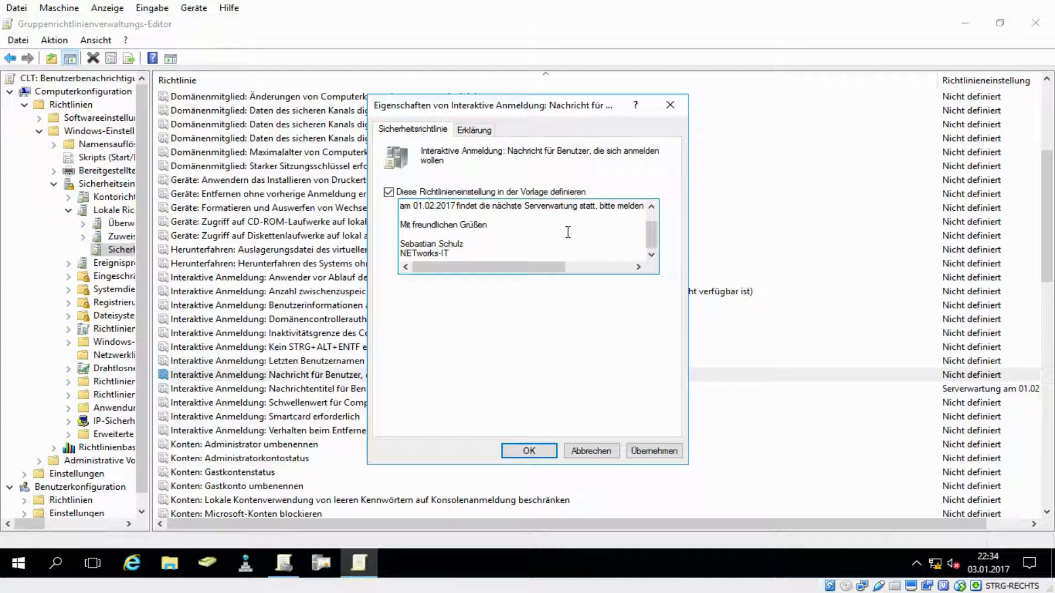
- Apply the message text, then insert blank lines after the salutation, body and closing greeting
left_click(657, 453)
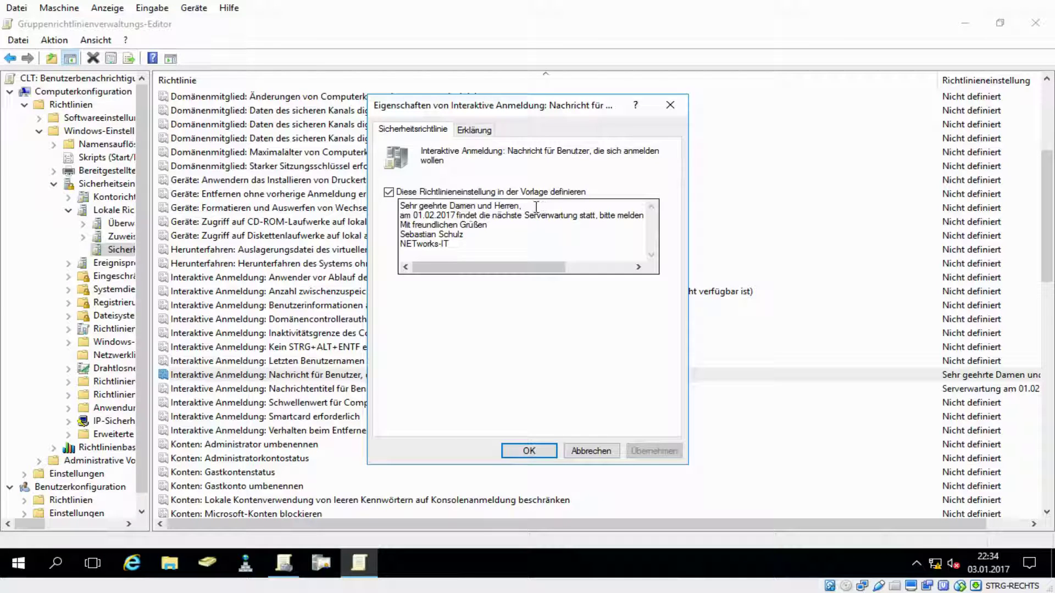
left_click(555, 209)
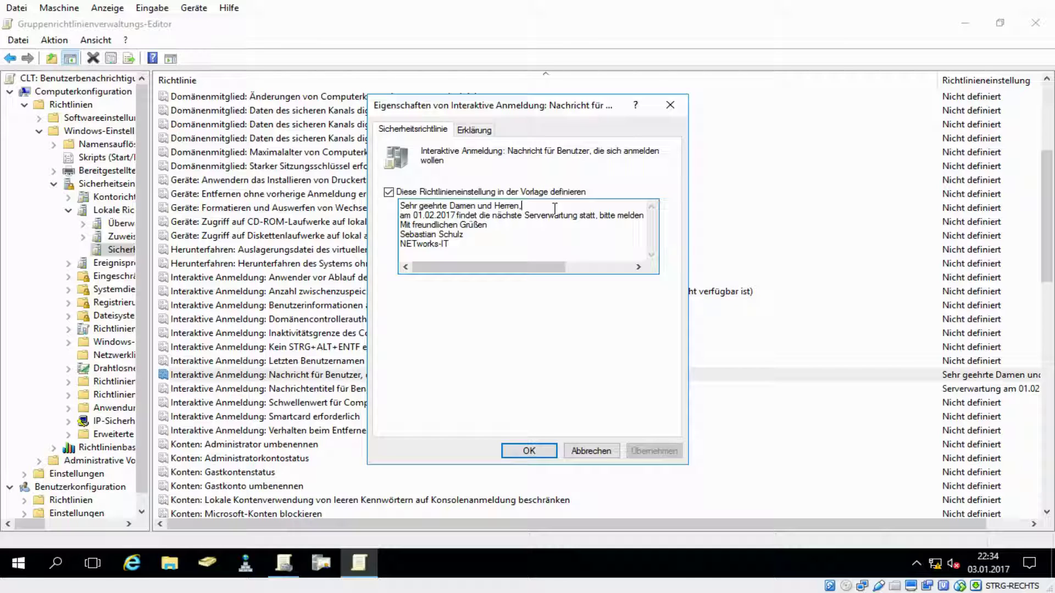
key("Return")
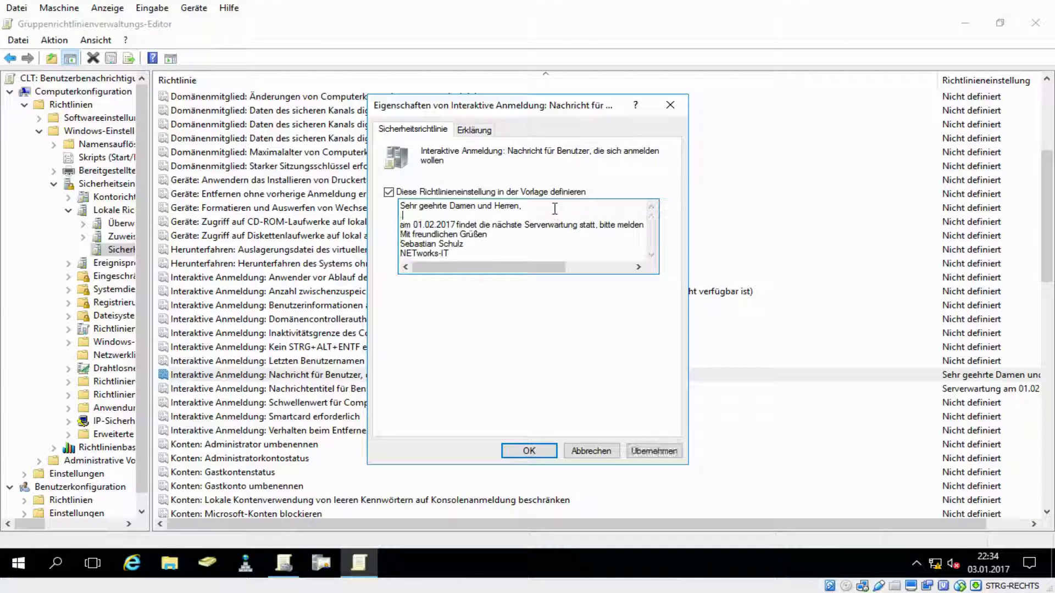
key("End")
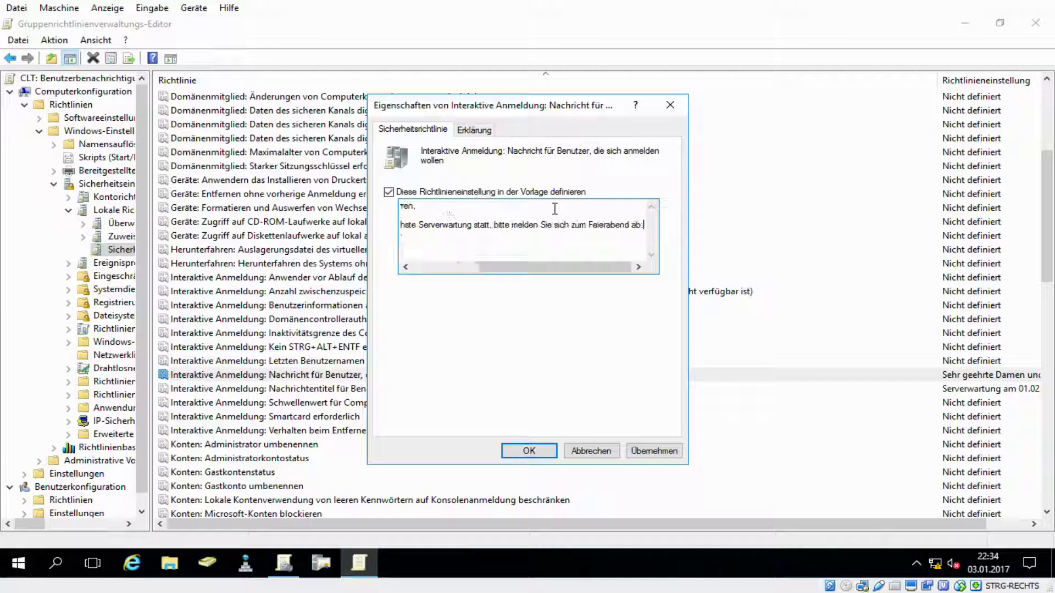
key("Return")
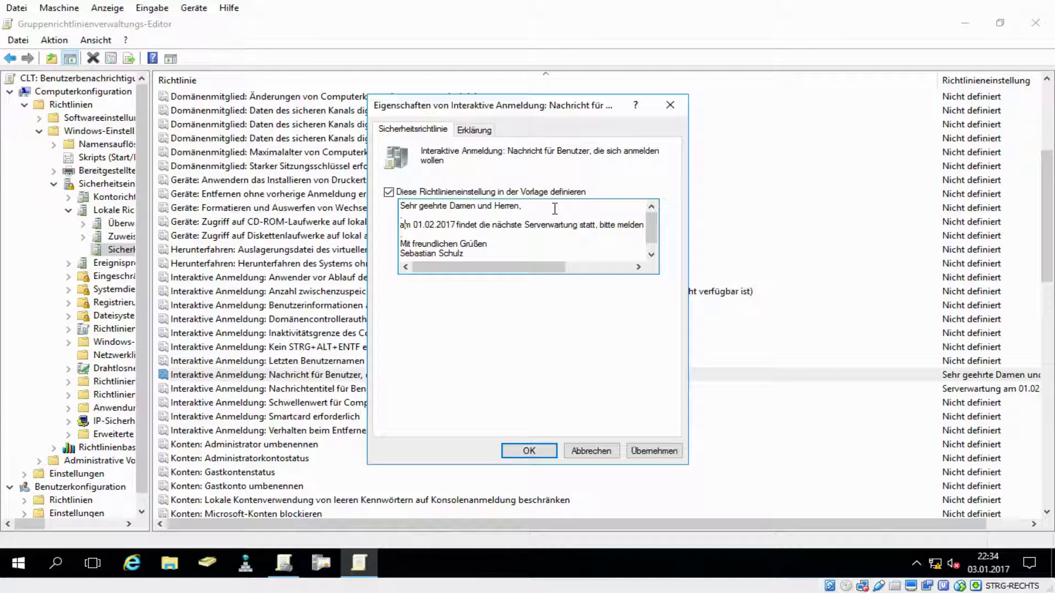
key("End")
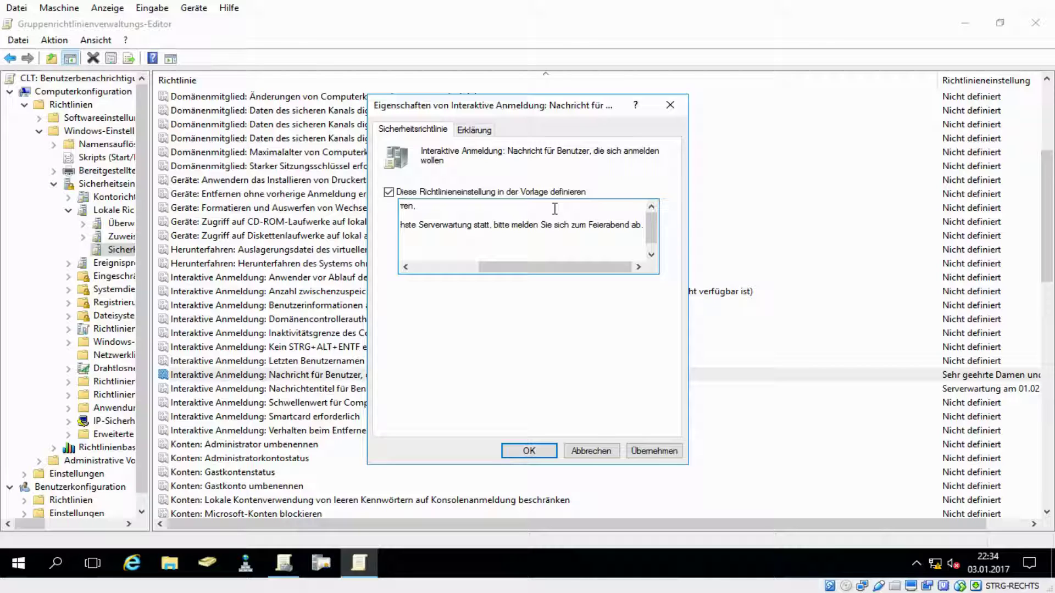
key("Down")
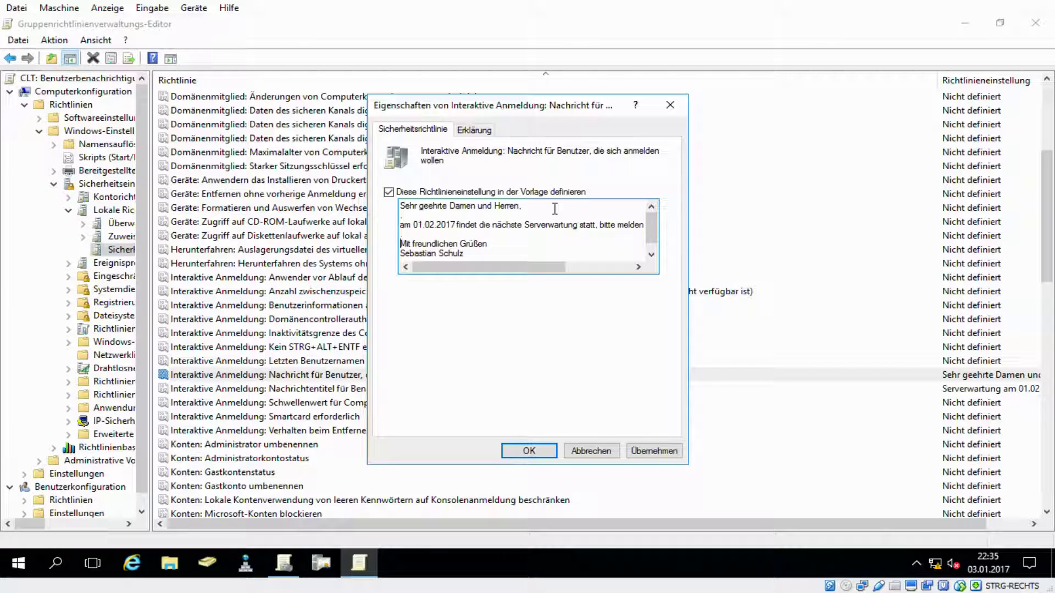
key("End")
key("Return")
key("Down")
key("Down")
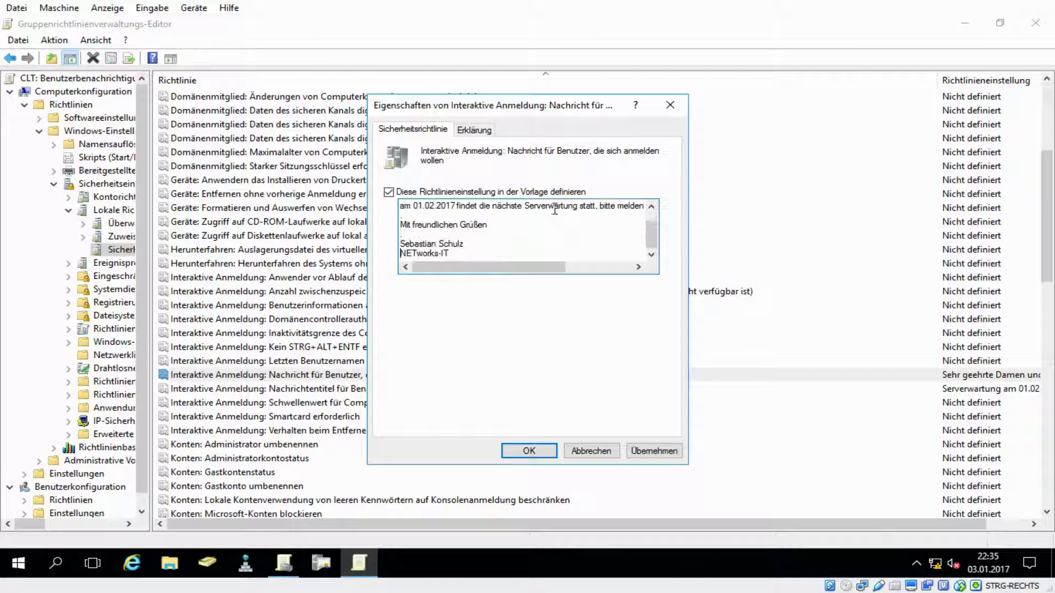
key("ctrl+Home")
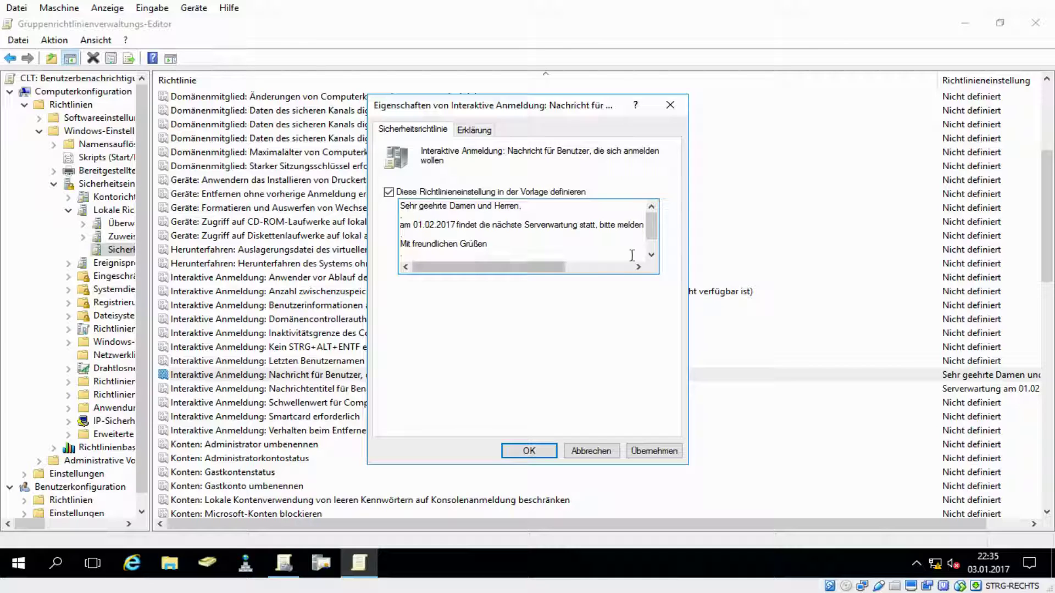
left_click(651, 255)
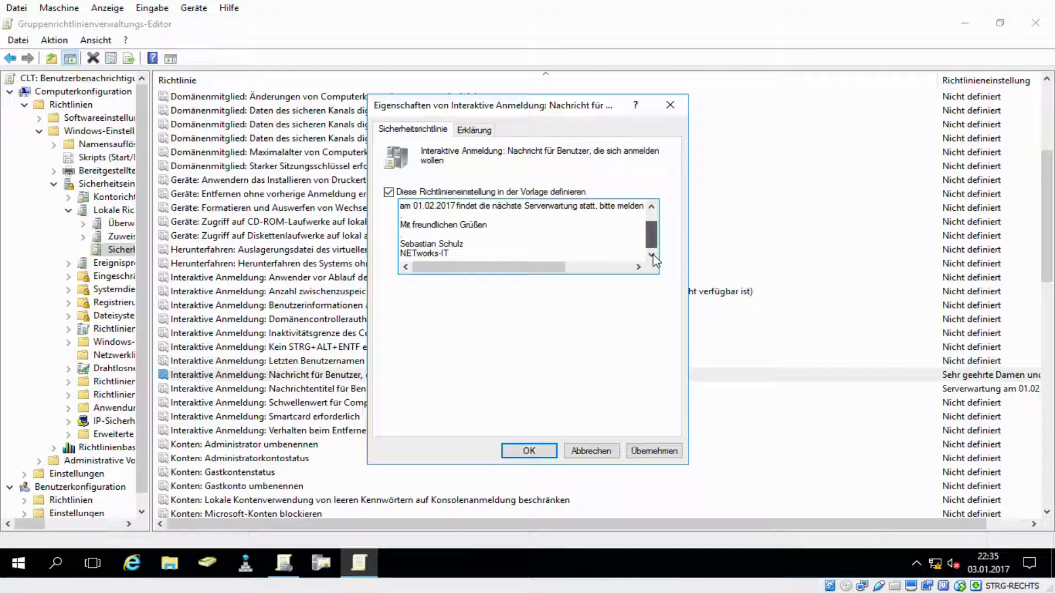
- Apply the reformatted message, check the Erklärung tab, confirm with OK and close the editor
left_click(666, 455)
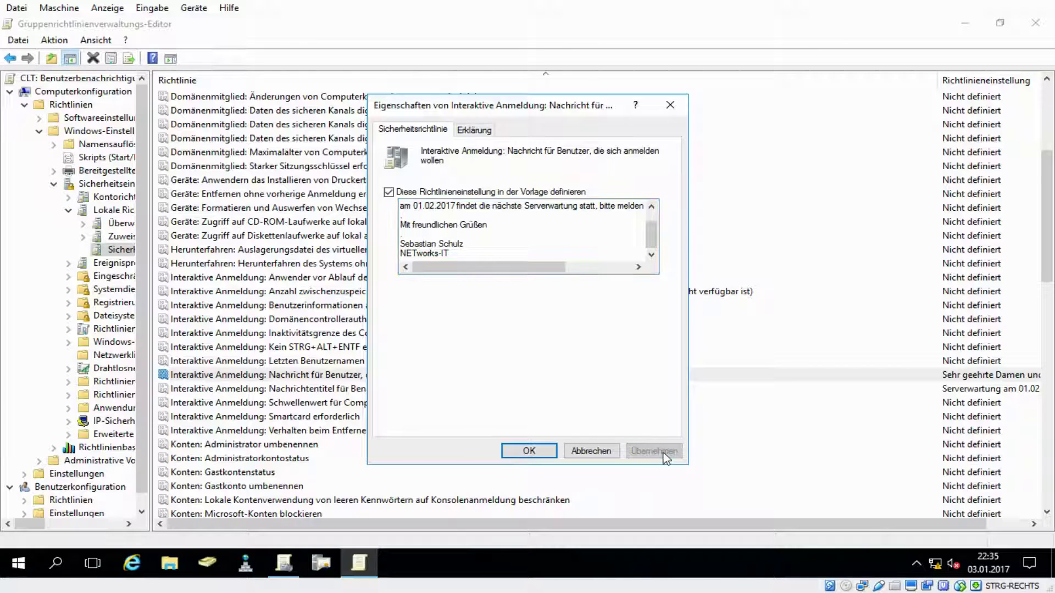
left_click(475, 131)
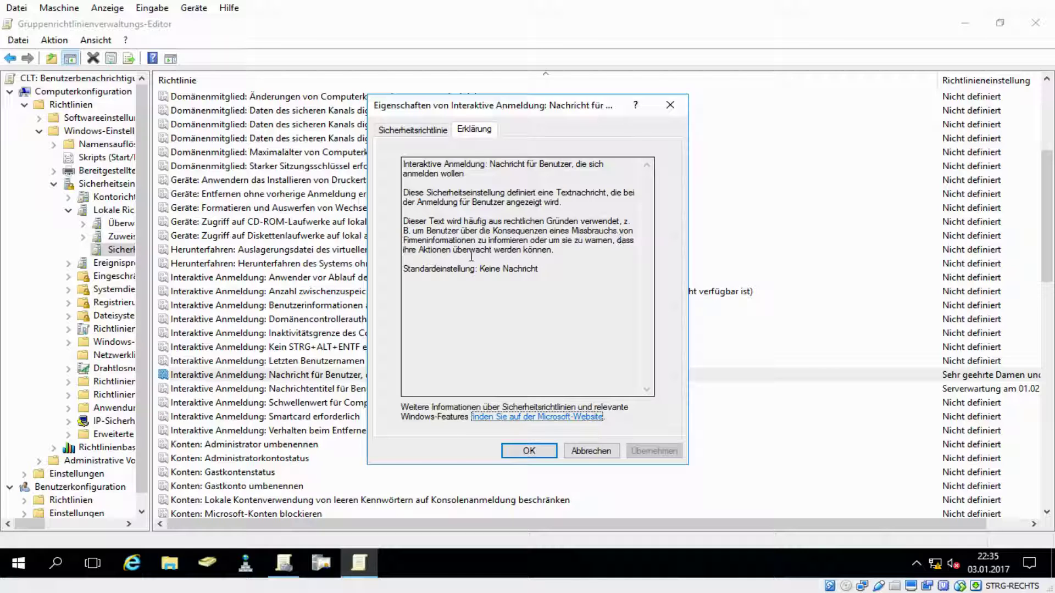
left_click(531, 452)
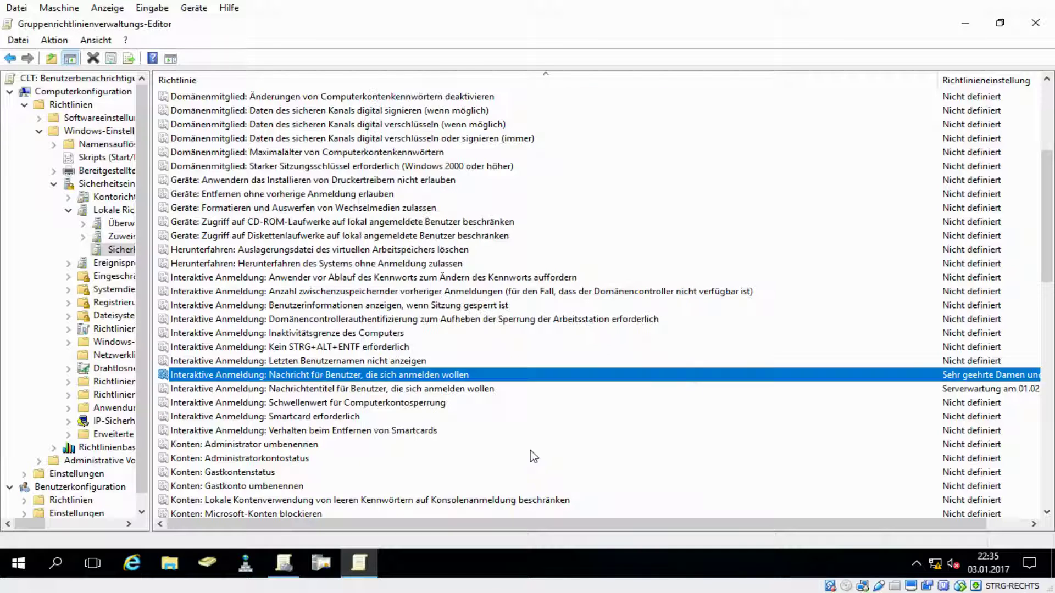
left_click(475, 391)
left_click(381, 378)
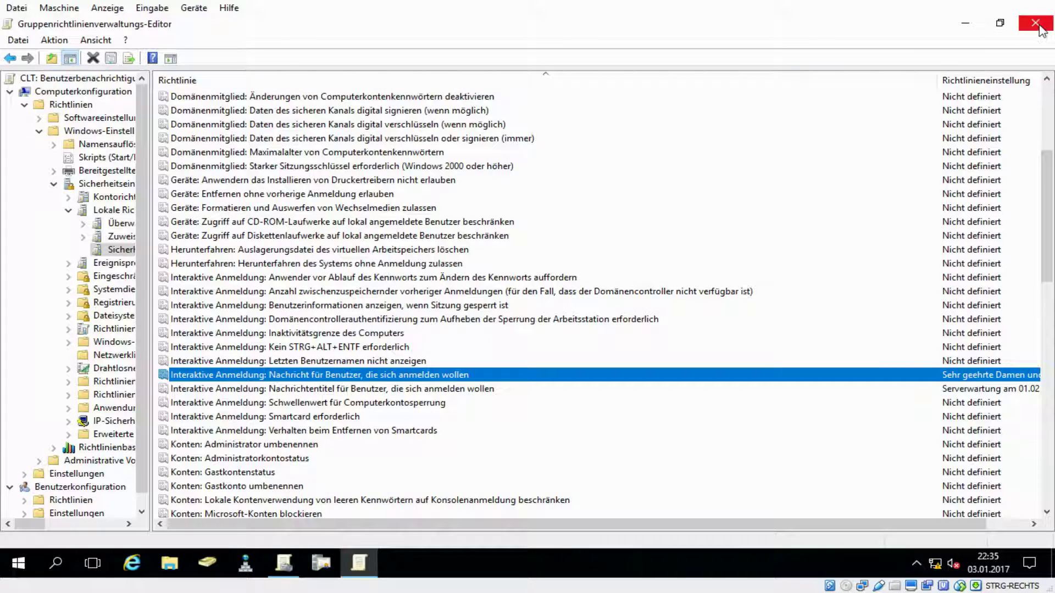
left_click(1039, 27)
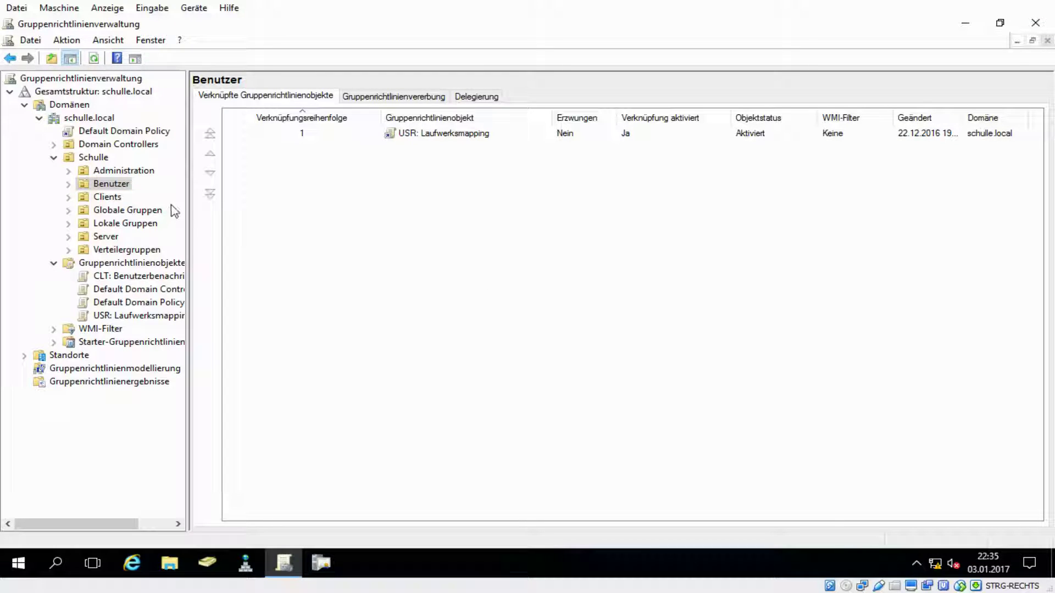
- Link the existing GPO 'CLT: Benutzerbenachrichtigung' to the Clients OU and select the new link
left_click(68, 184)
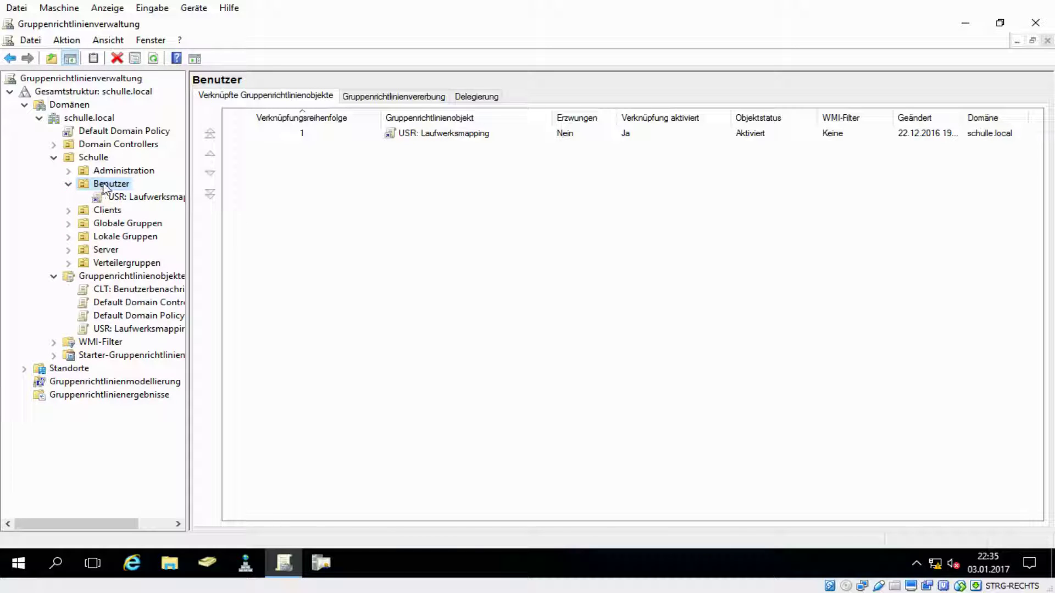
left_click(69, 211)
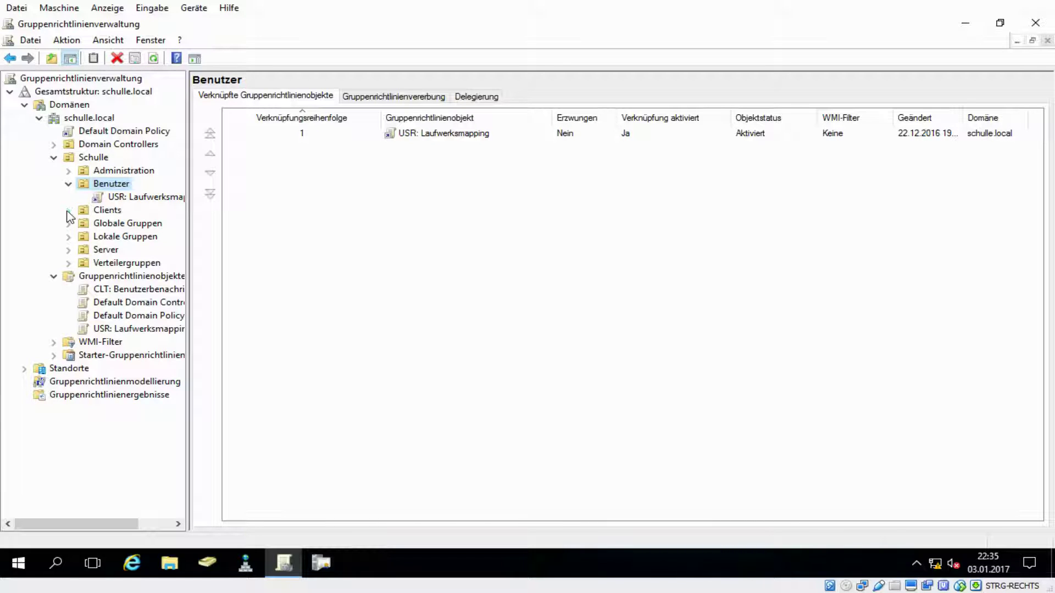
left_click(108, 211)
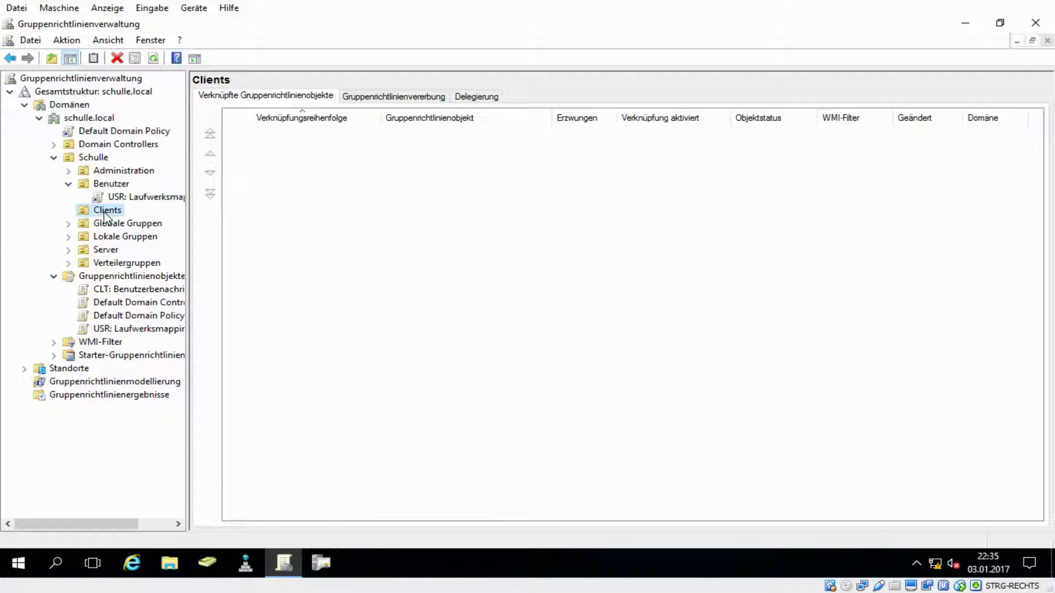
right_click(104, 215)
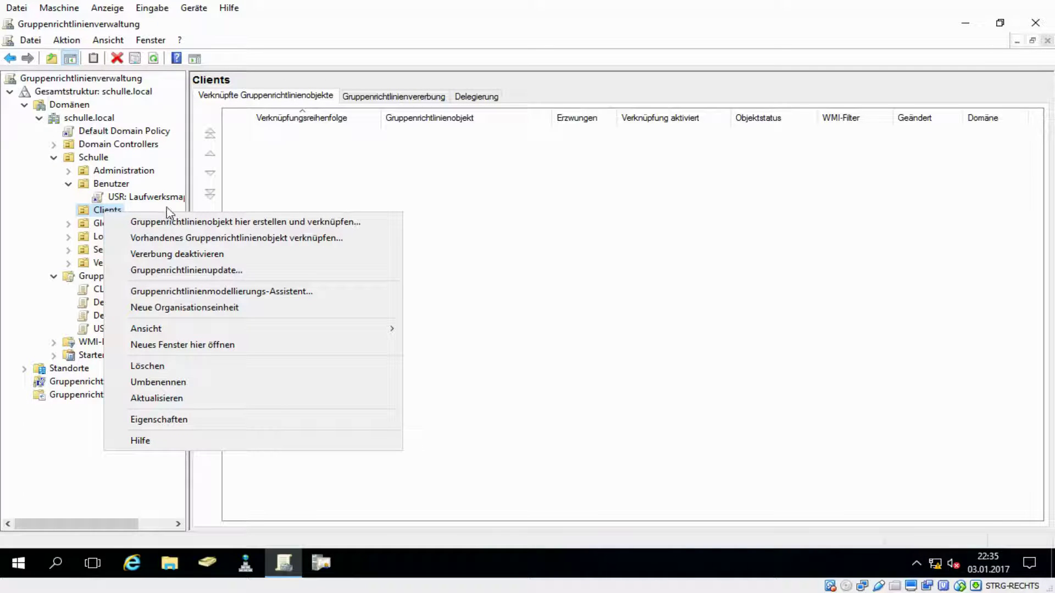
left_click(258, 238)
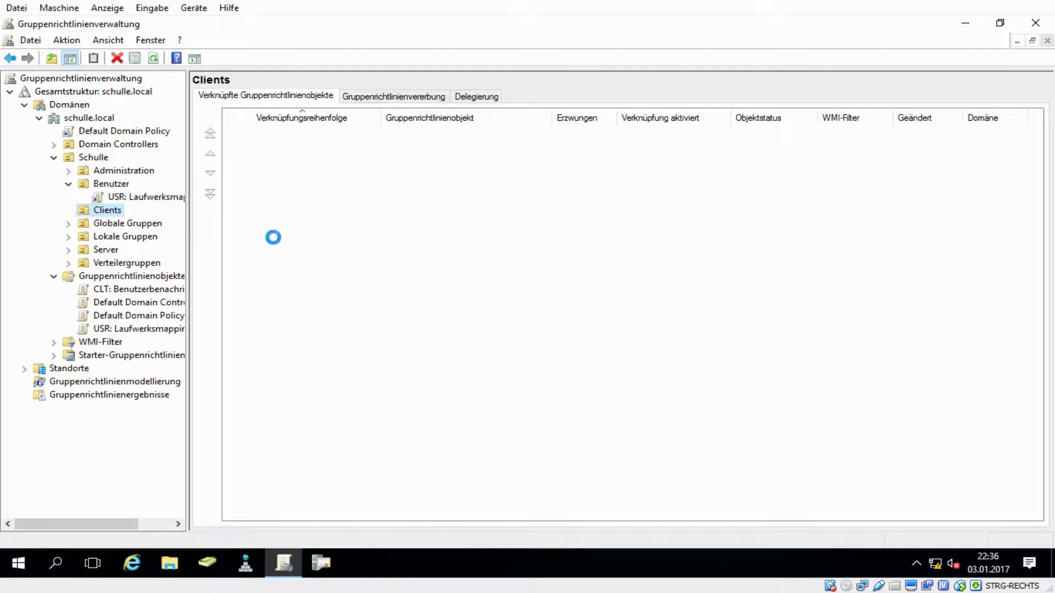
left_click(465, 243)
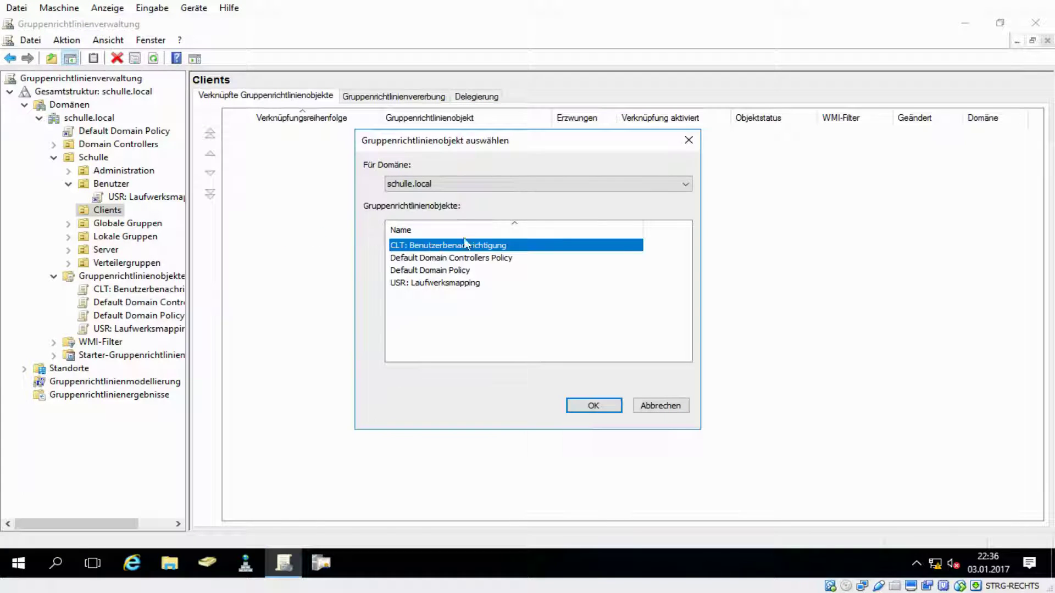
left_click(593, 405)
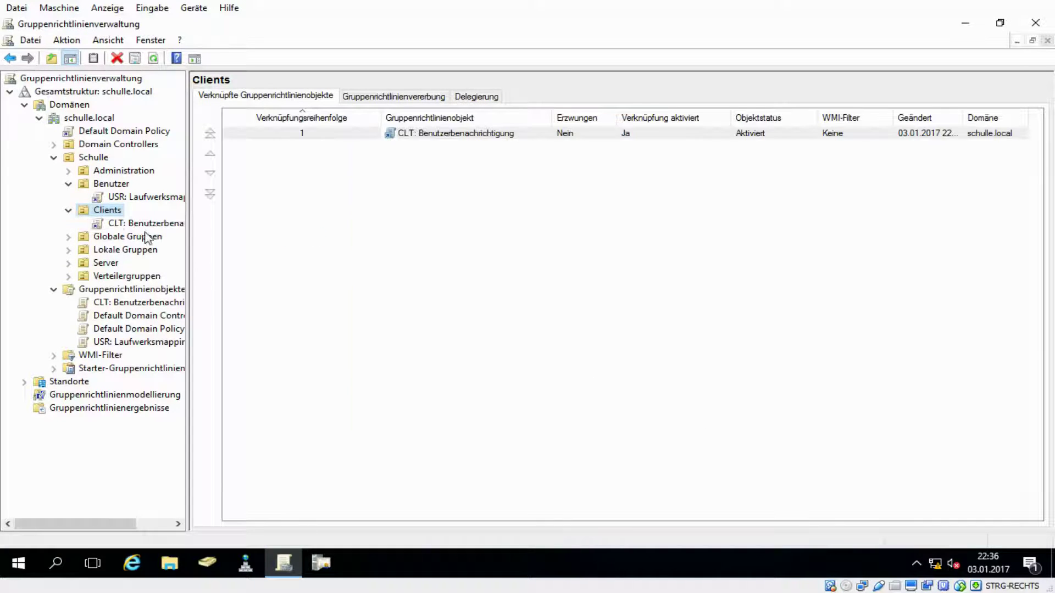
left_click(134, 223)
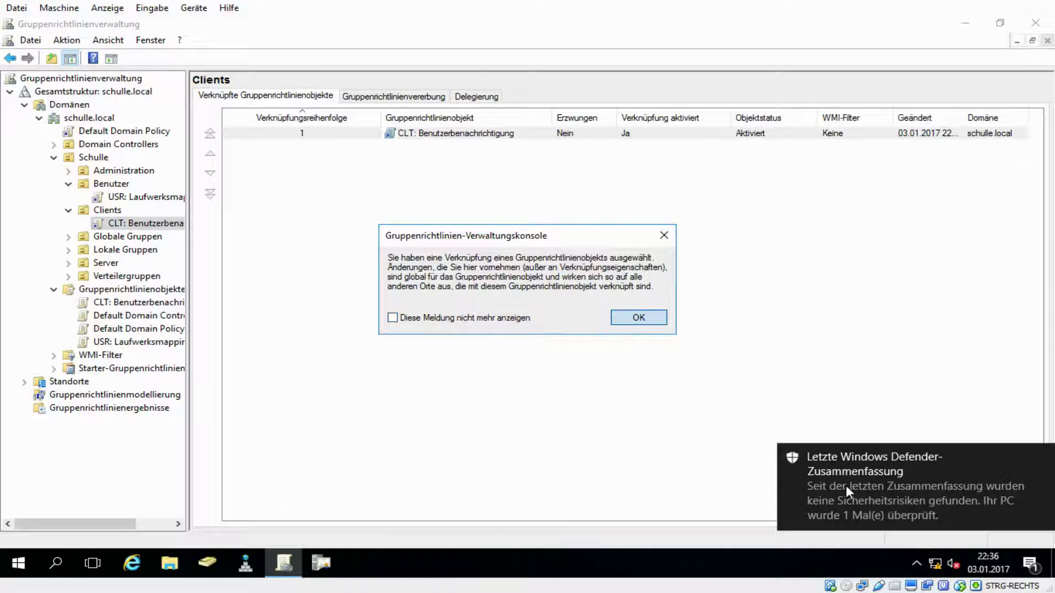
- Dismiss the link notice and Windows Defender notification, and select the Clients link entry
key("Return")
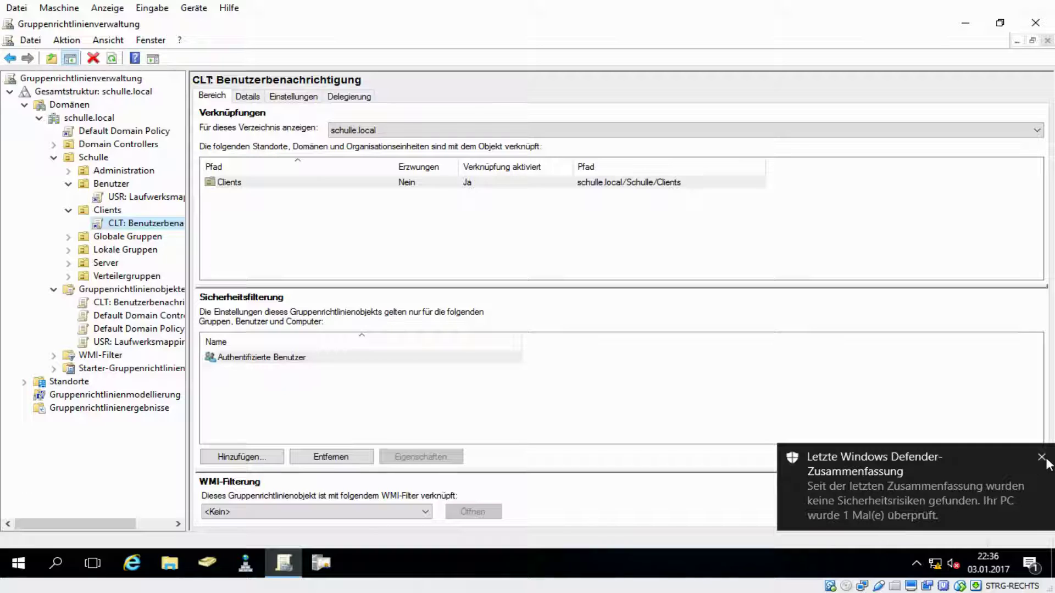
left_click(1041, 458)
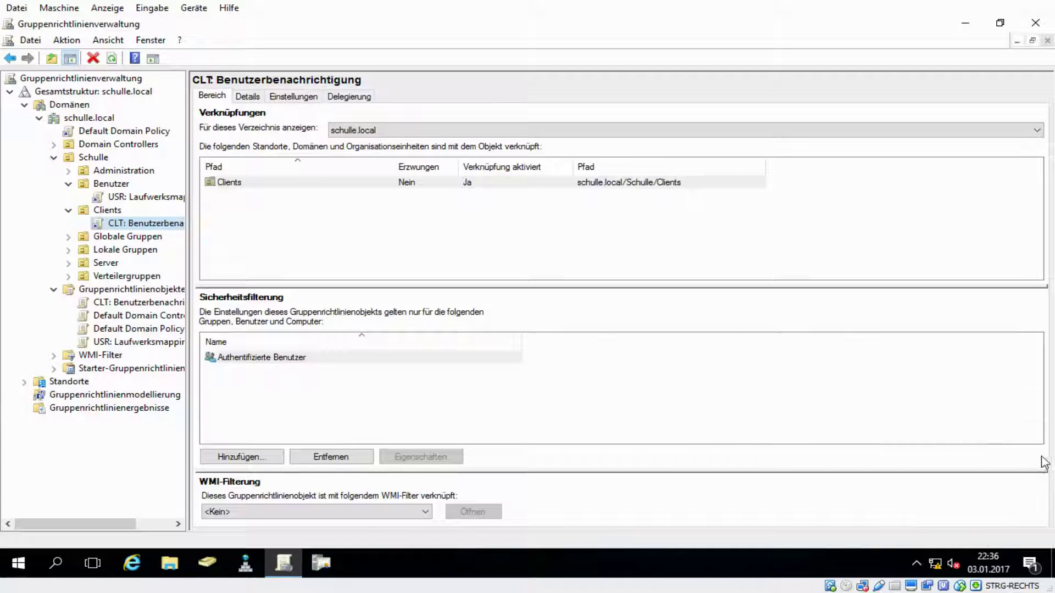
left_click(429, 270)
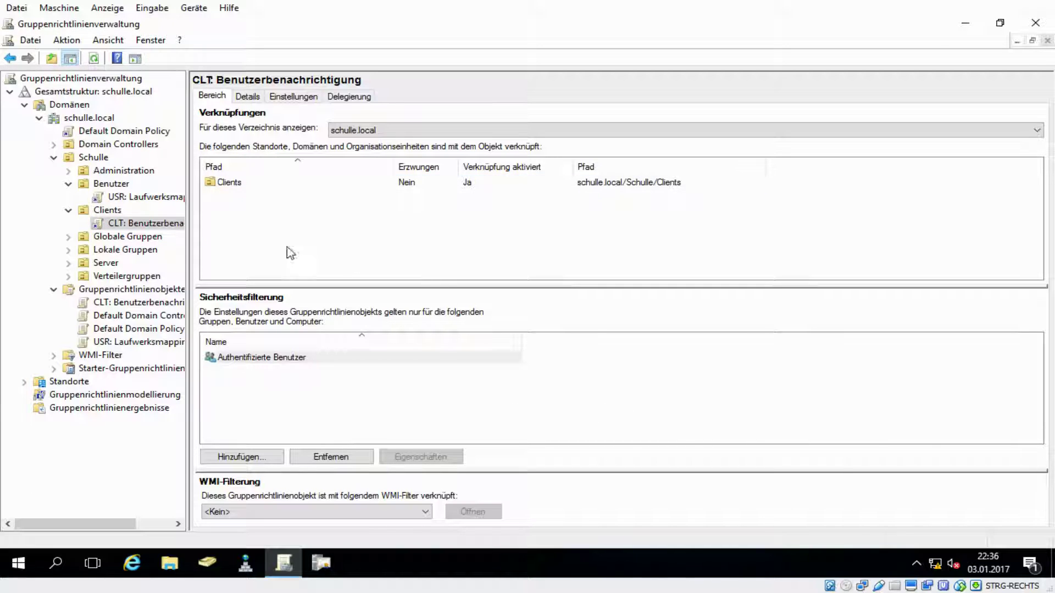
left_click(231, 185)
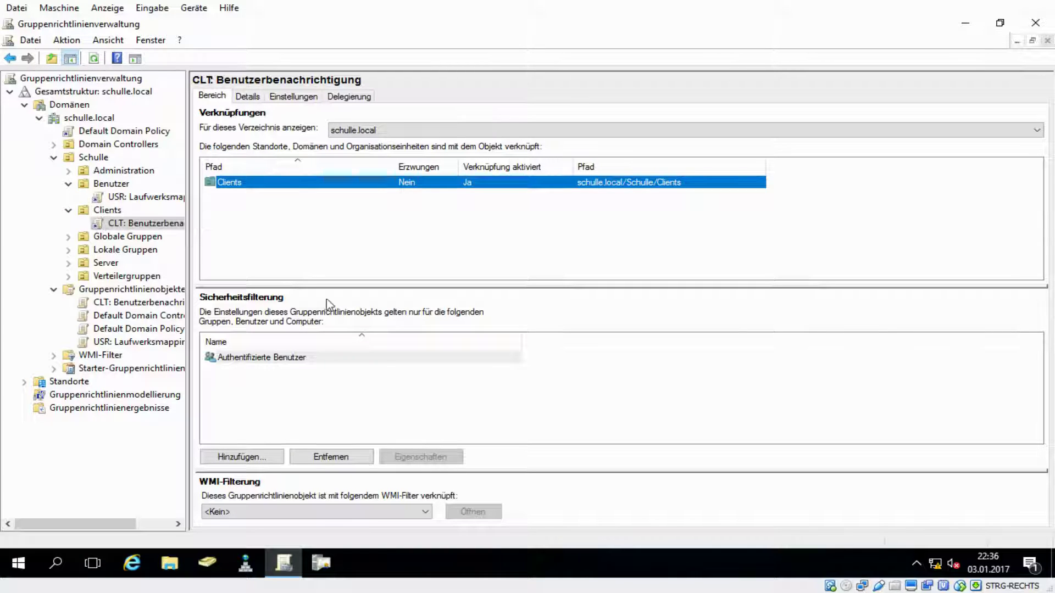
- Remove Authentifizierte Benutzer from the security filtering and begin adding a new entry
left_click(290, 359)
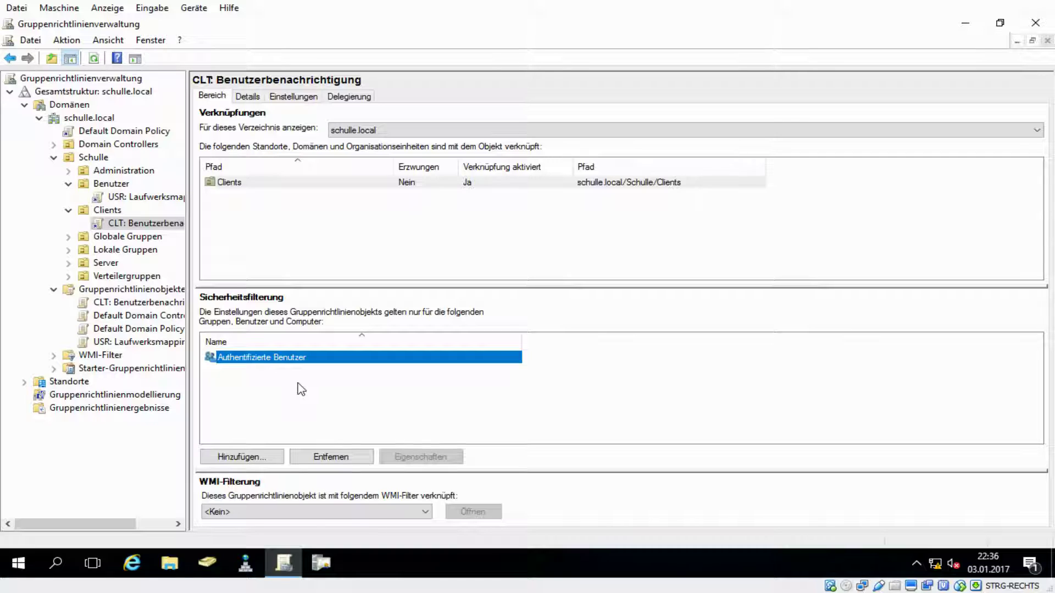
left_click(344, 462)
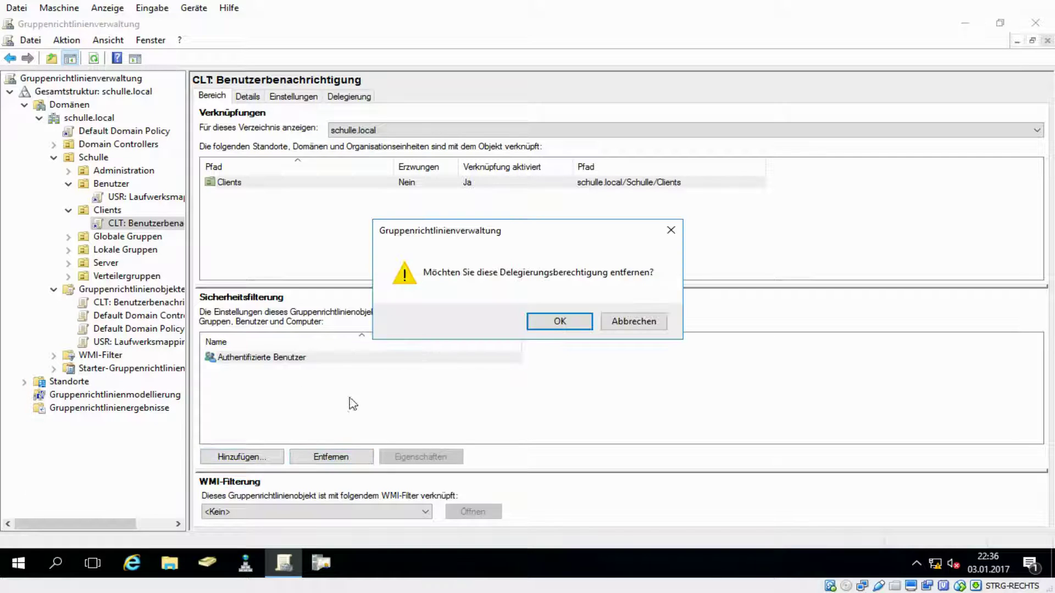
left_click(560, 321)
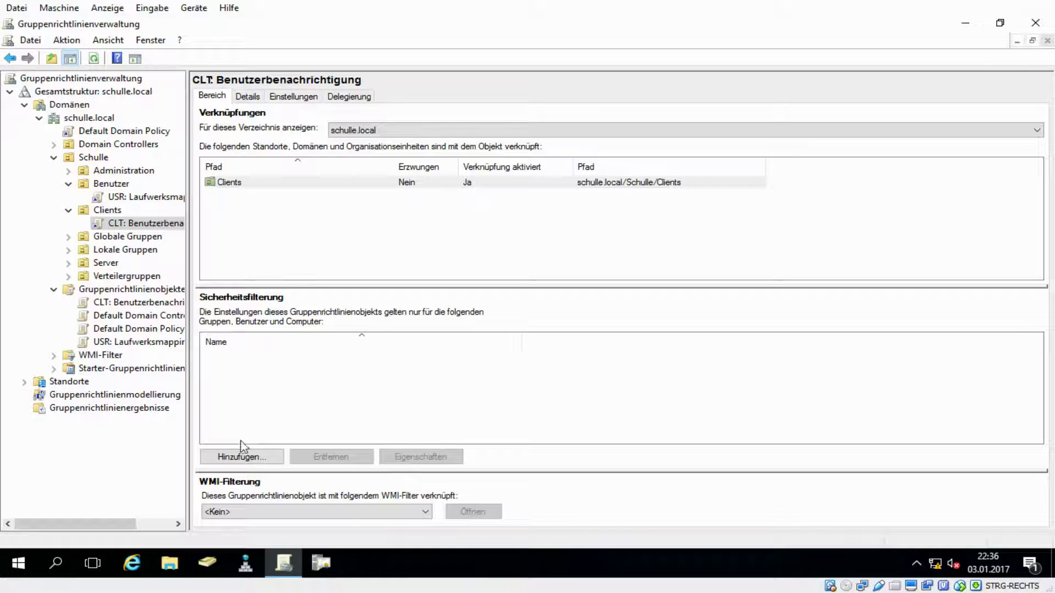
left_click(243, 454)
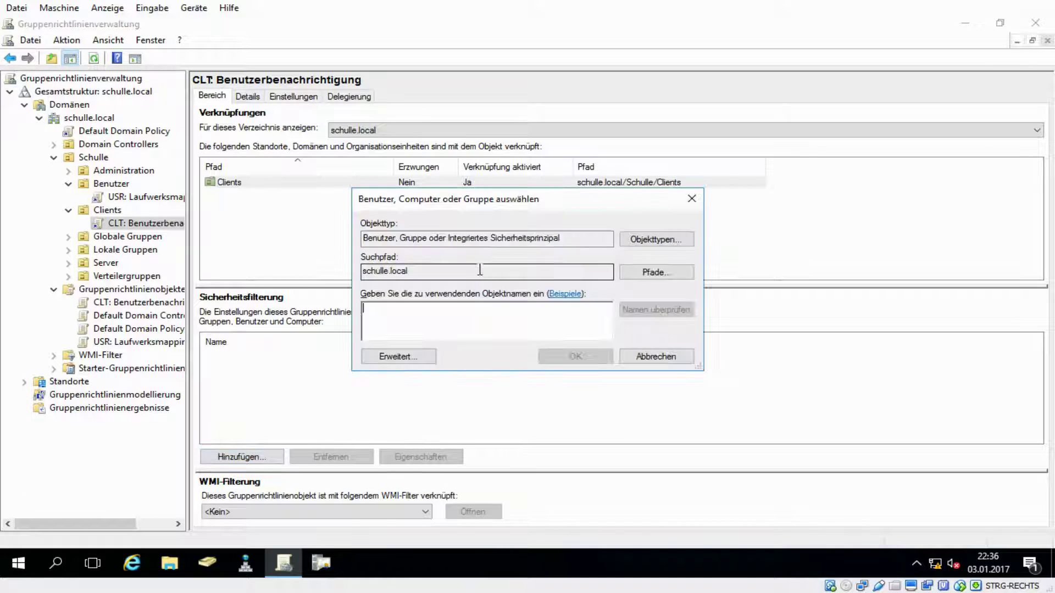
- Add the computer WIN10 to the security filtering, searching with Computer as the only object type
left_click(665, 240)
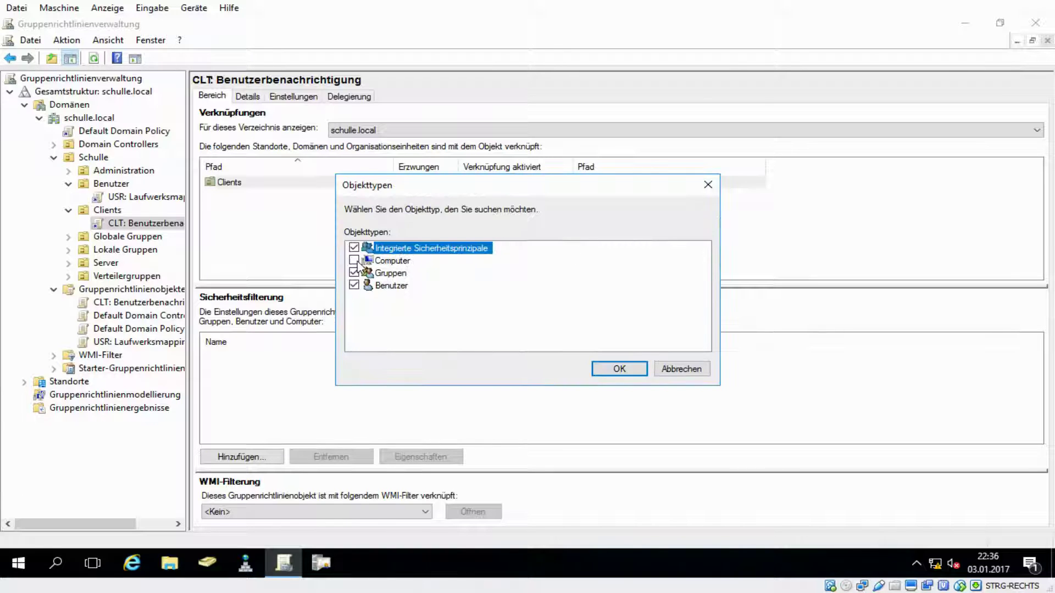
left_click(355, 261)
left_click(631, 370)
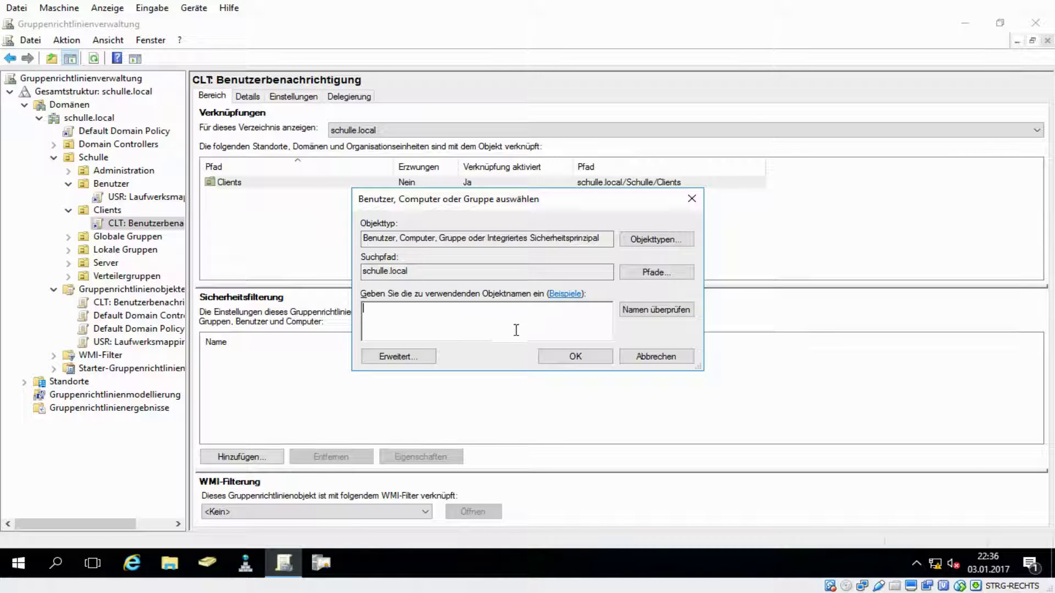
left_click(404, 355)
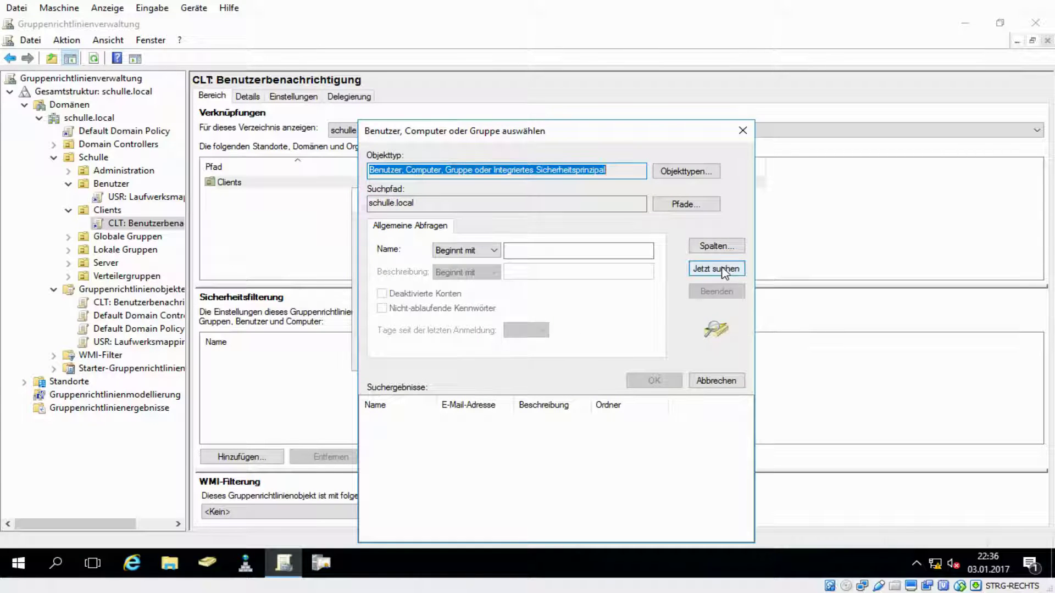
left_click(685, 170)
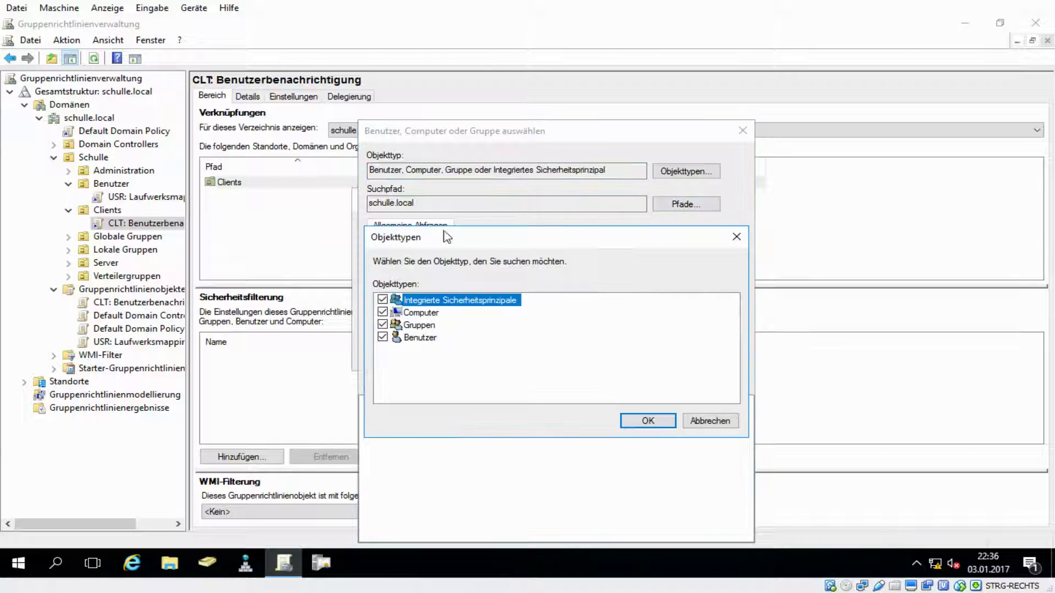
left_click(382, 300)
left_click(382, 324)
left_click(382, 337)
left_click(640, 420)
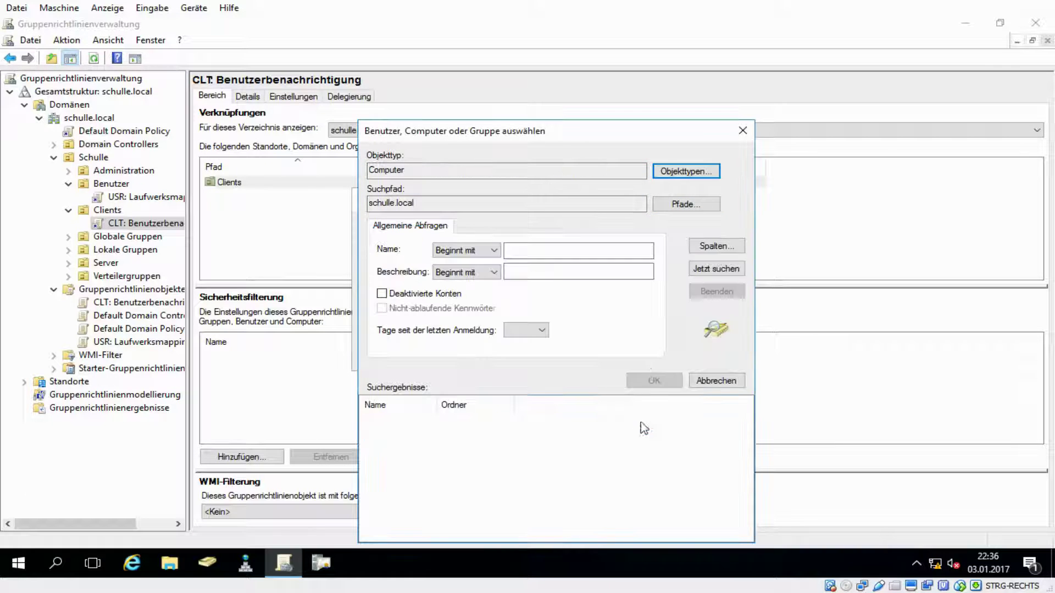
left_click(716, 271)
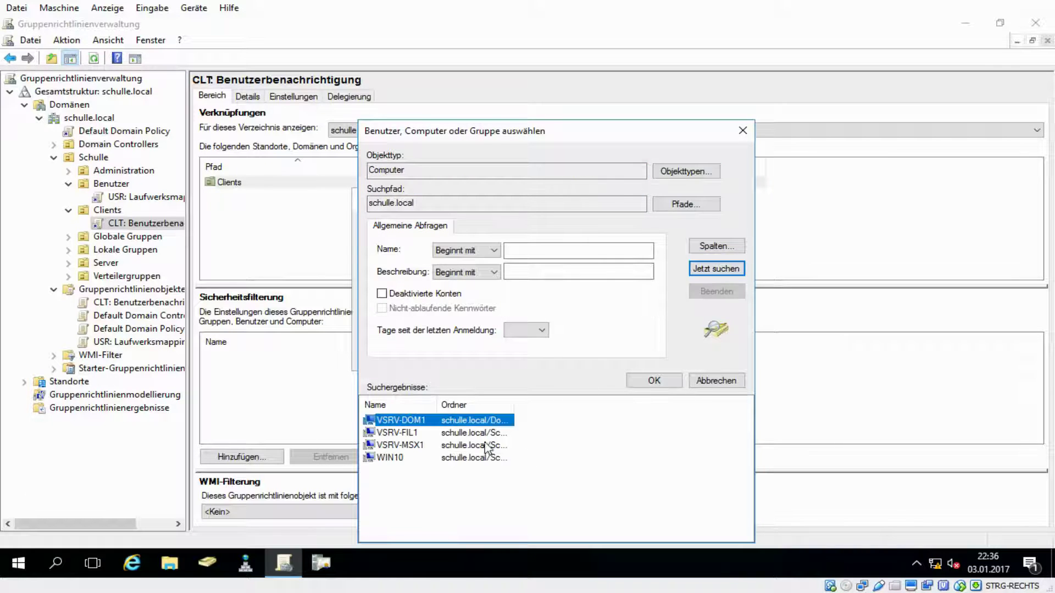
left_click(394, 461)
double_click(411, 460)
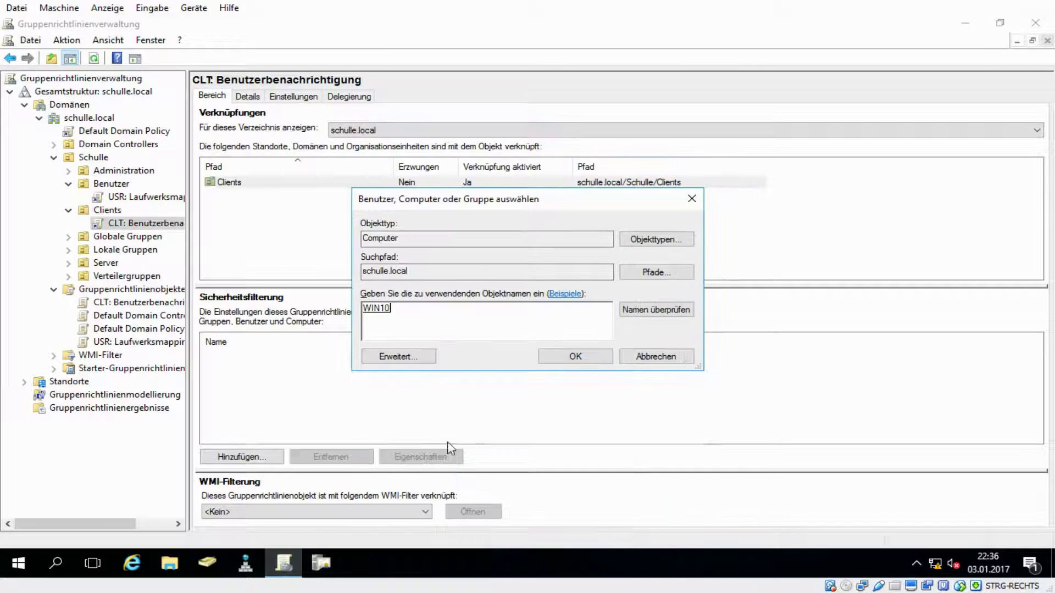
left_click(576, 356)
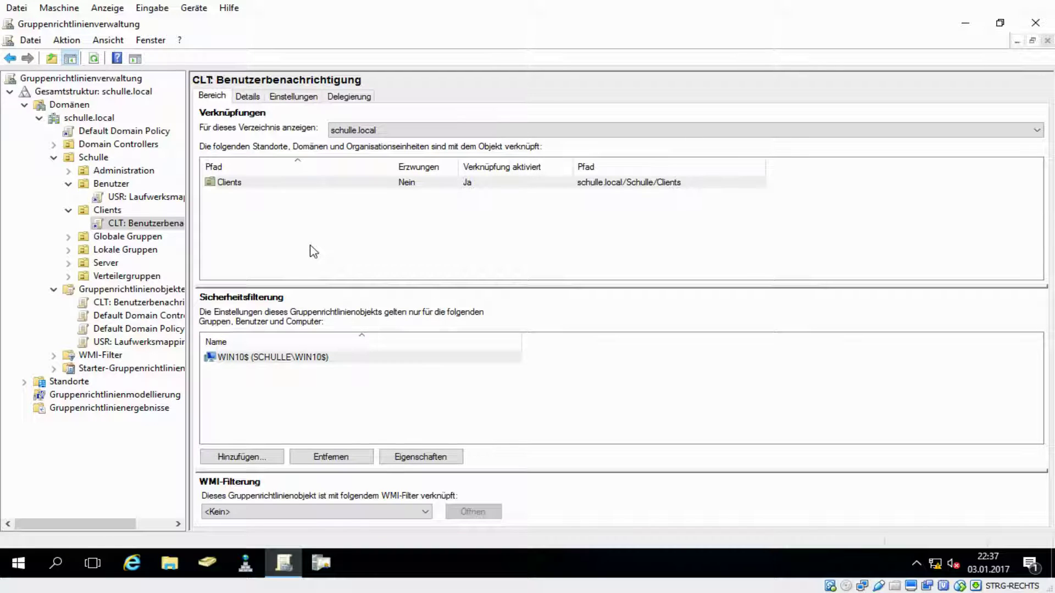
- Review the Interaktive Anmeldung settings in the GPO's Einstellungen report, then close the console
left_click(297, 101)
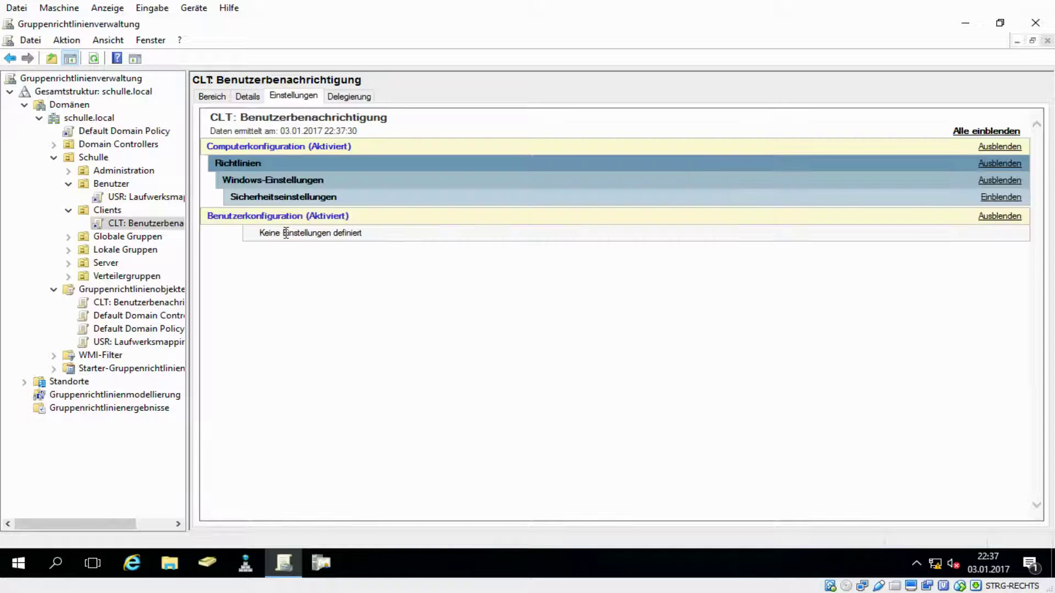
left_click(237, 197)
left_click(244, 214)
left_click(257, 231)
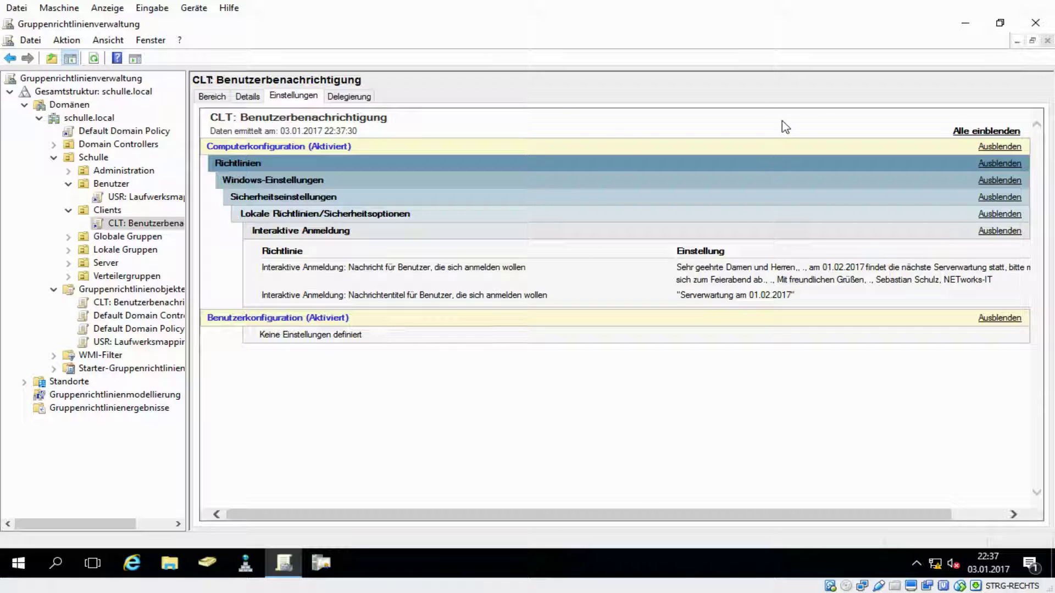
left_click(1035, 23)
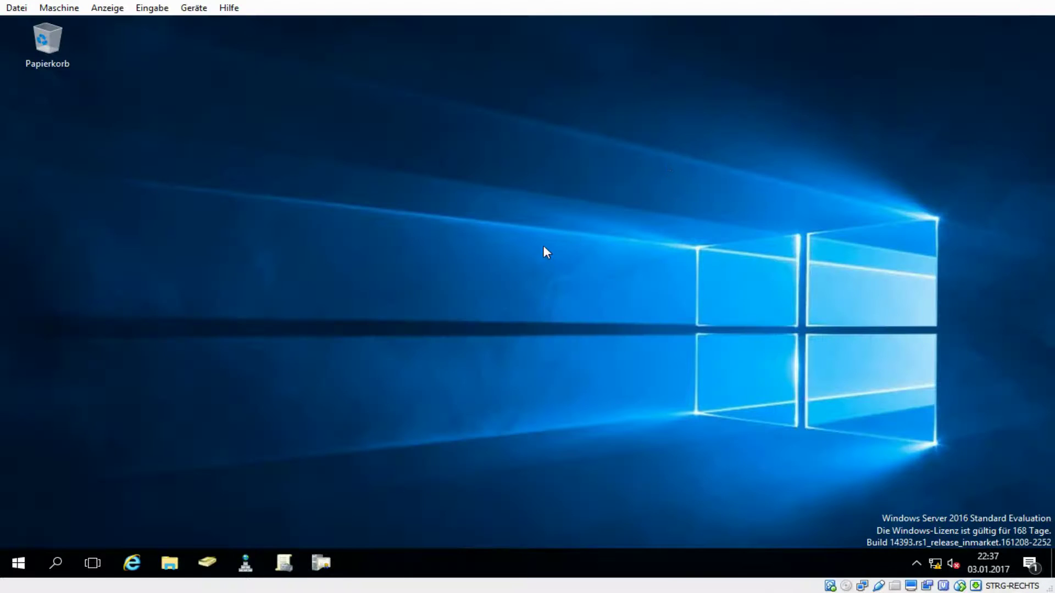
- Force a group policy refresh with gpupdate /force in an administrator Command Prompt
key("super+r")
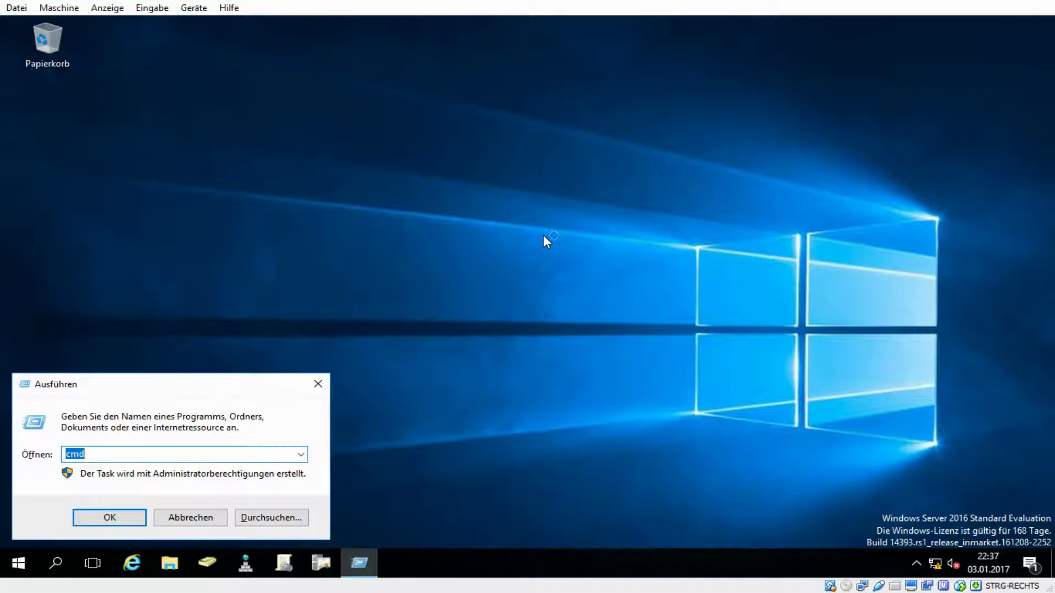
key("Return")
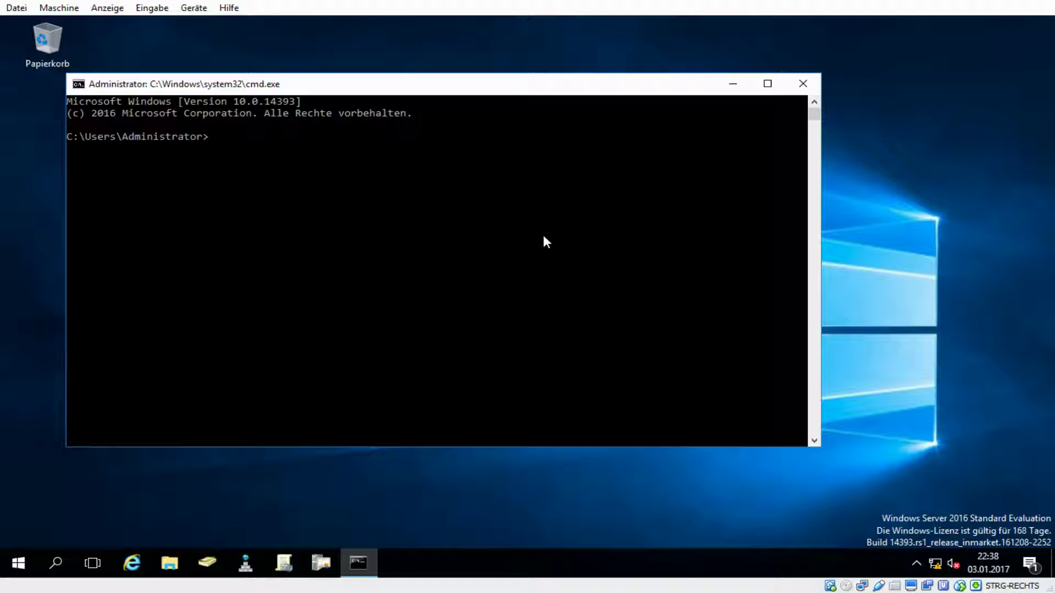
type("gpupdate /force")
key("Return")
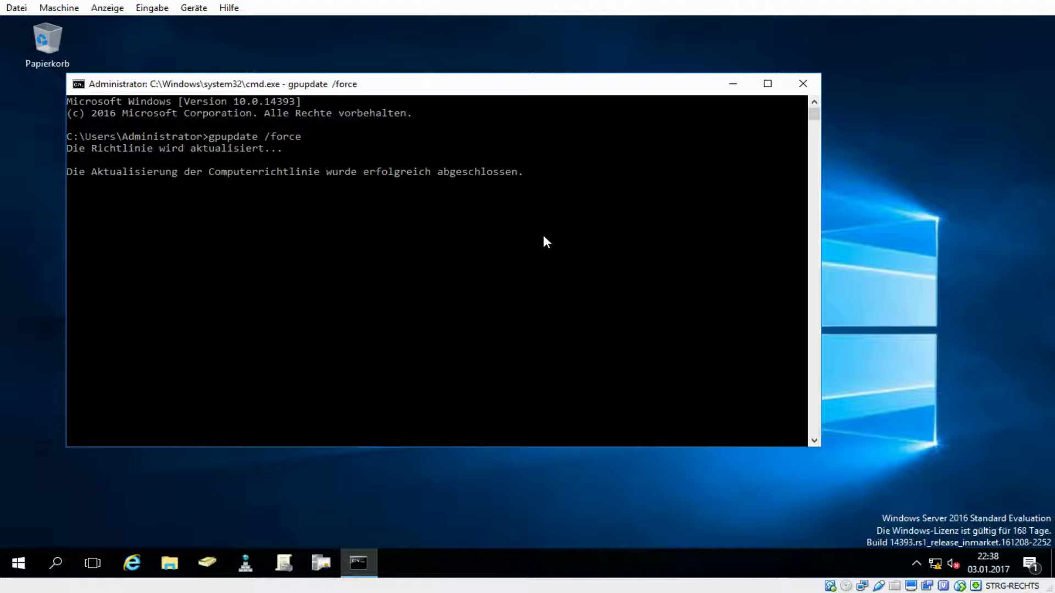
- Replicate all domain controllers with repadmin /syncall, then close the Command Prompt
type("repadmin /syncall")
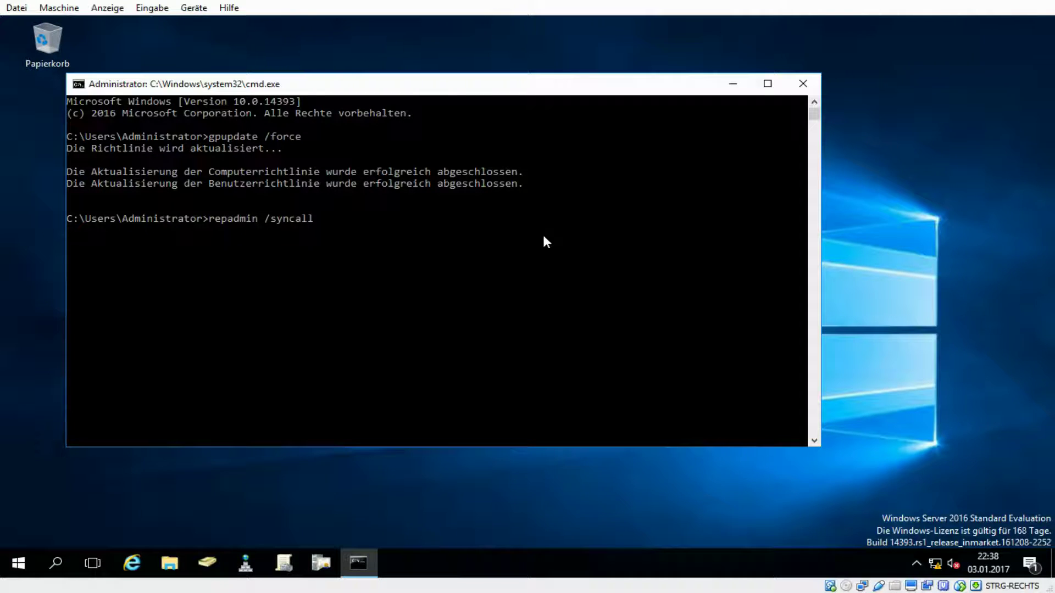
key("Return")
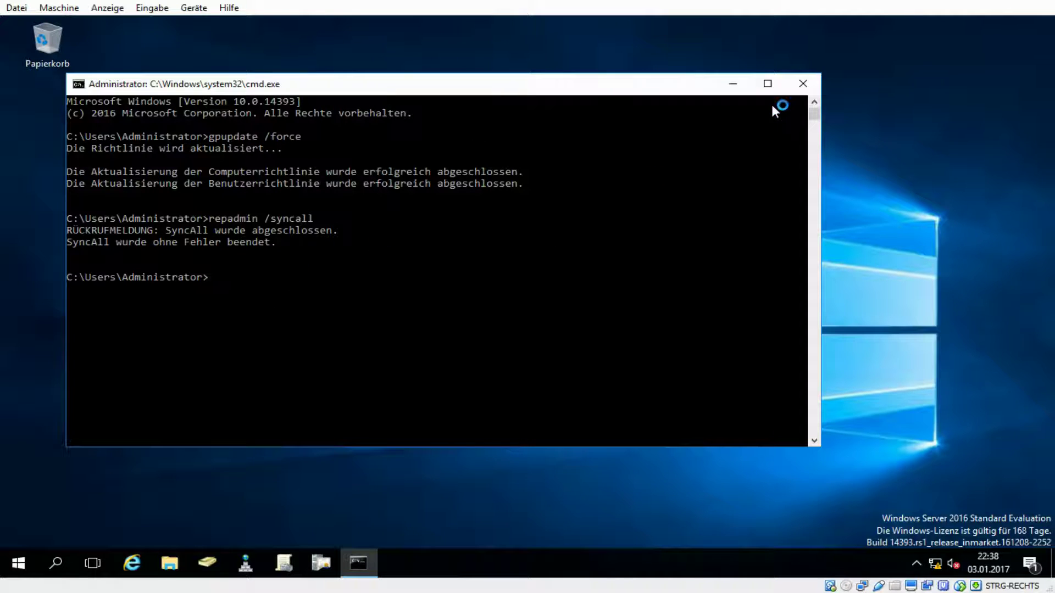
left_click(802, 86)
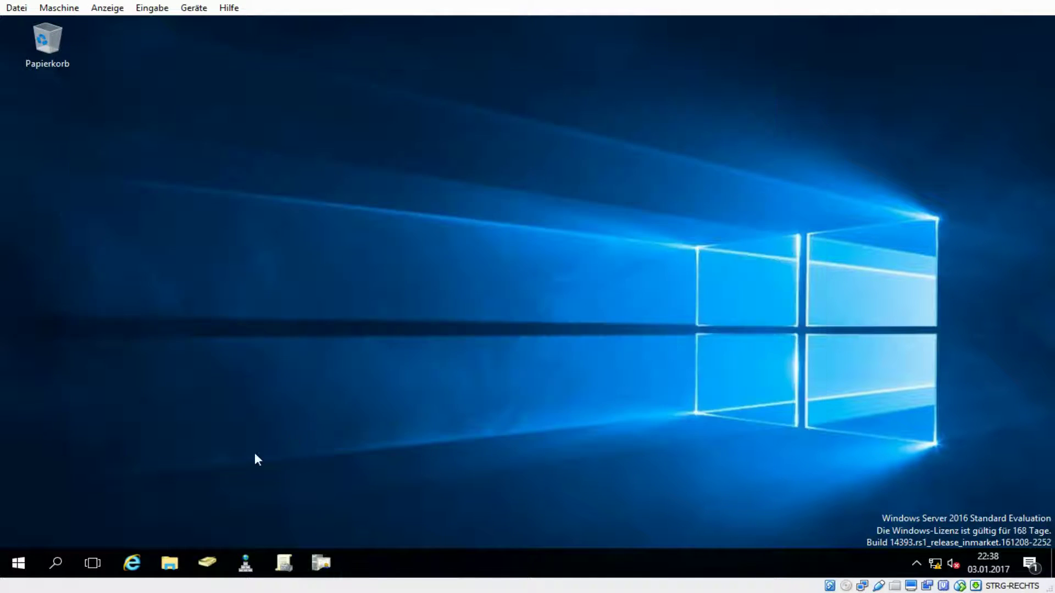
- Verify WIN10 is listed under Schulle > Clients, then close Active Directory Users and Computers
left_click(207, 563)
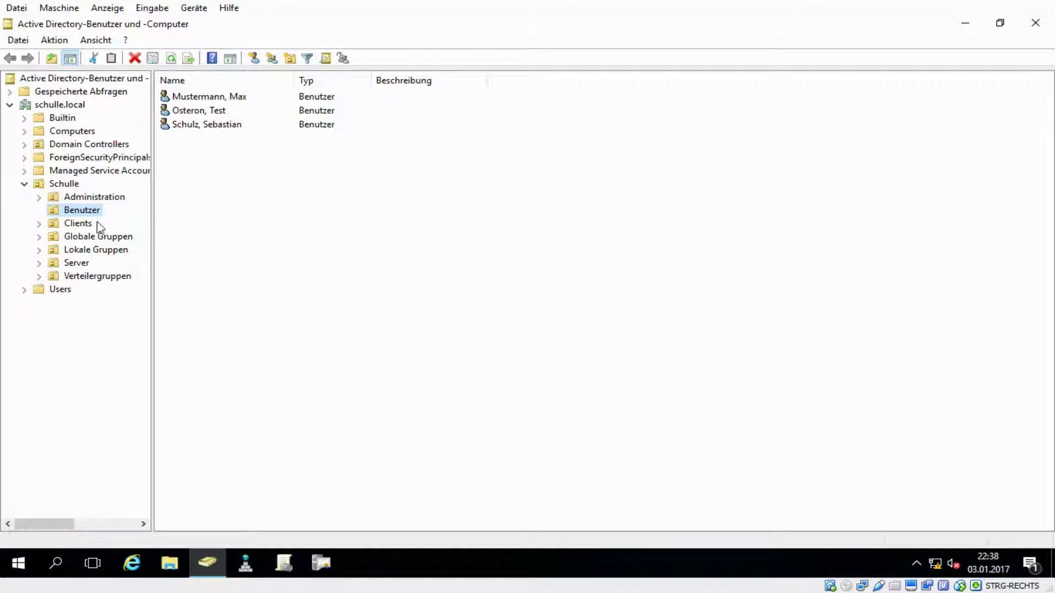
left_click(76, 223)
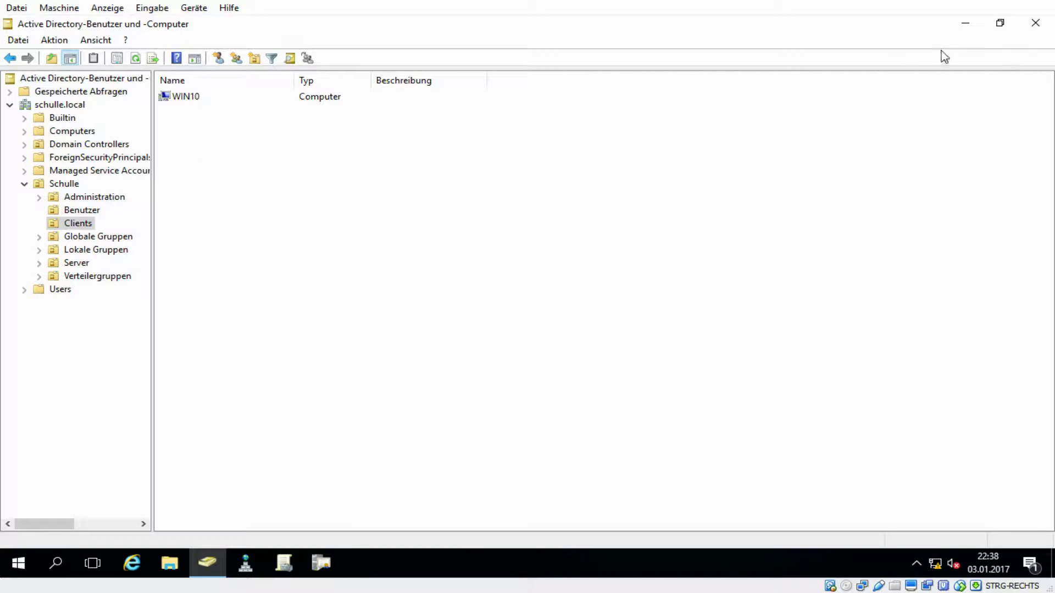
left_click(1031, 29)
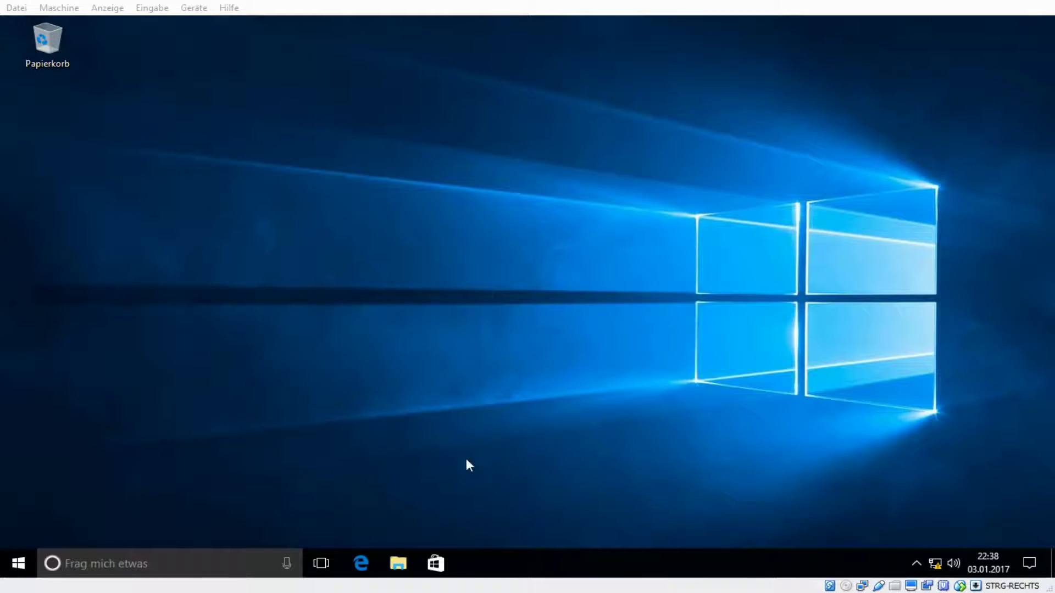
- Reboot the Windows 10 VM using Neu starten from the Start menu's power options
left_click(466, 460)
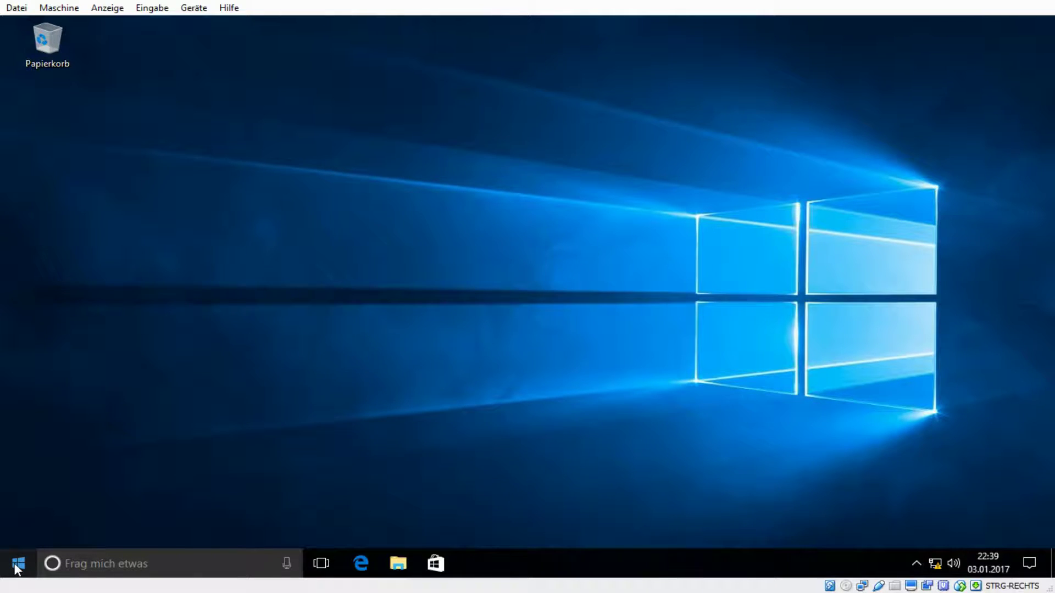
left_click(18, 566)
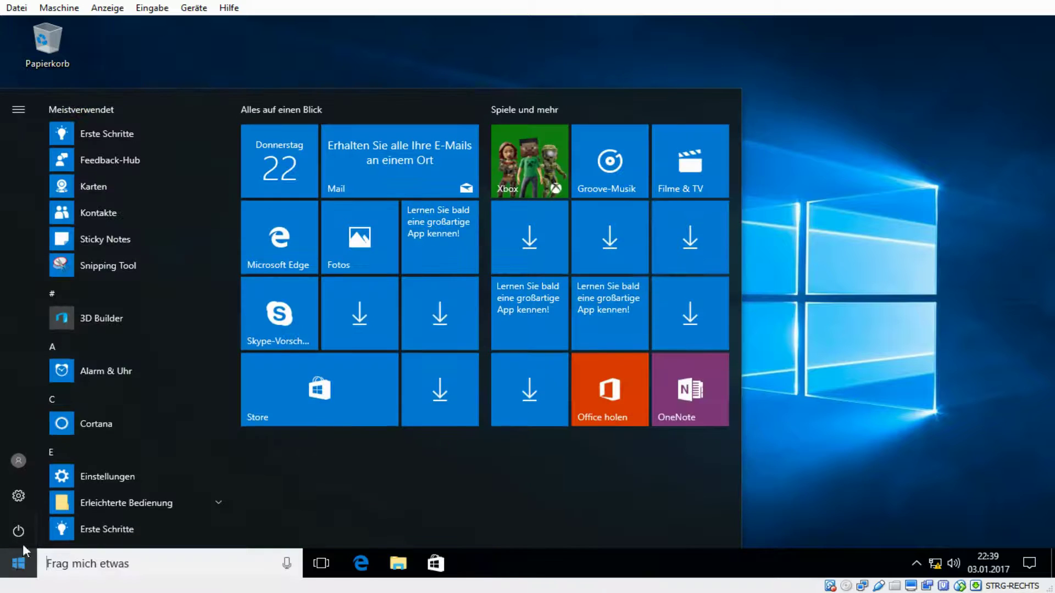
left_click(24, 535)
left_click(45, 502)
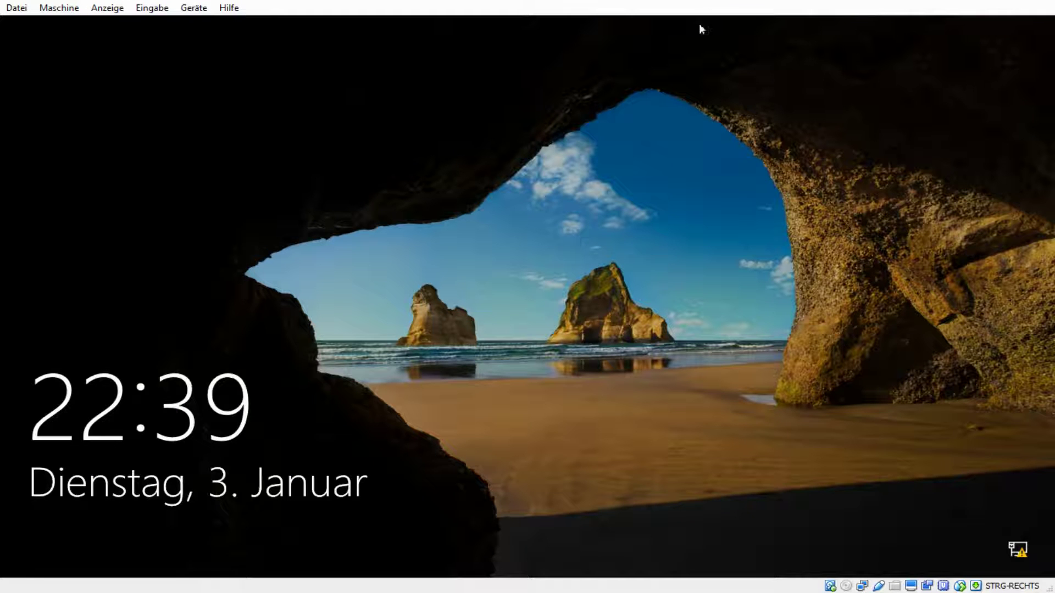
- Sign in to the Windows 10 VM with the domain user's password
left_click(680, 89)
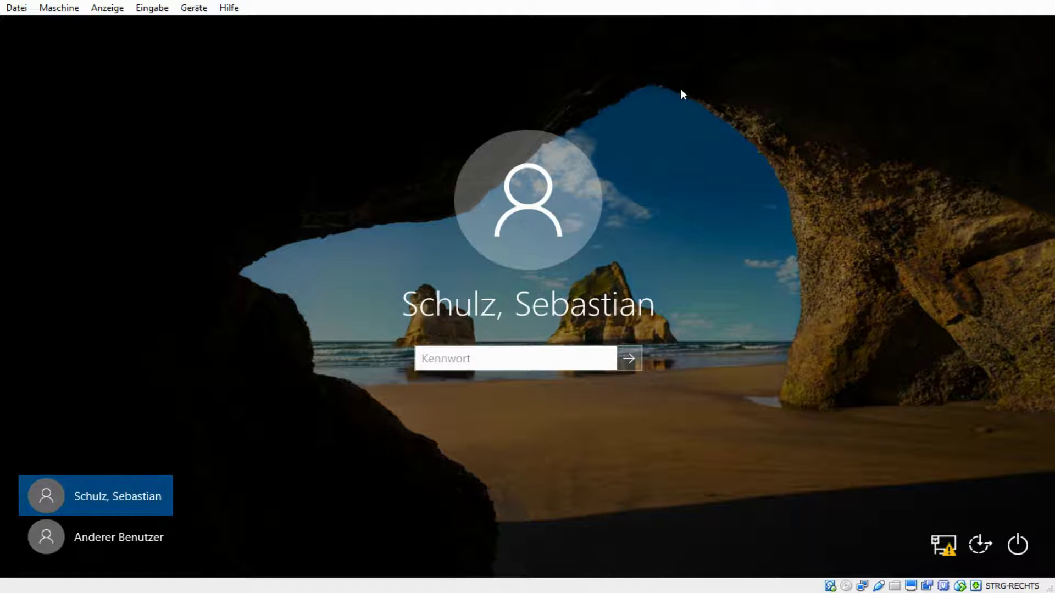
type("••••••••")
key("Return")
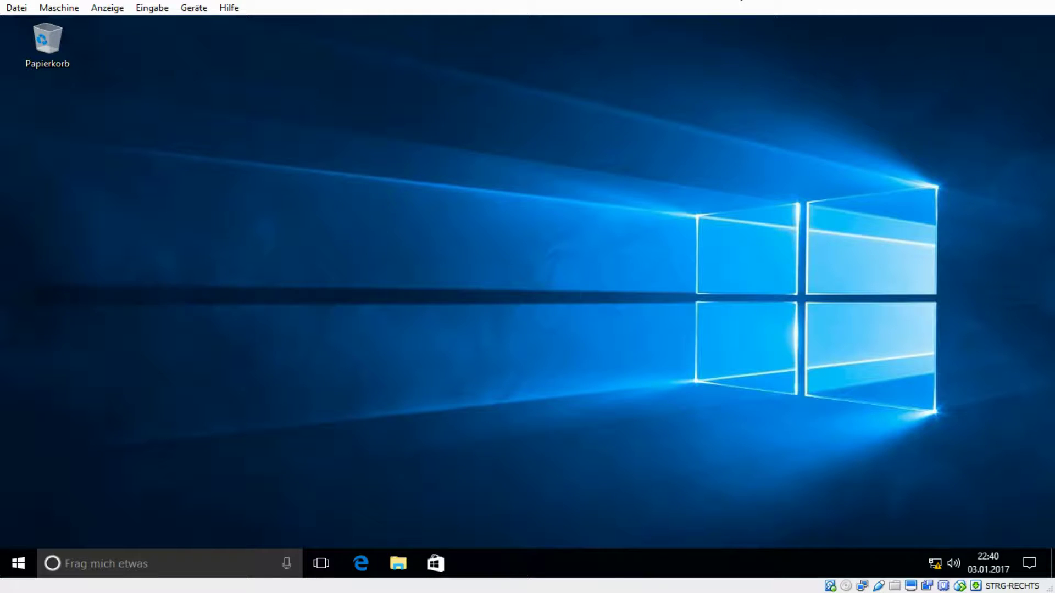
- Reboot the Windows 10 client a second time with Neu starten
left_click(16, 564)
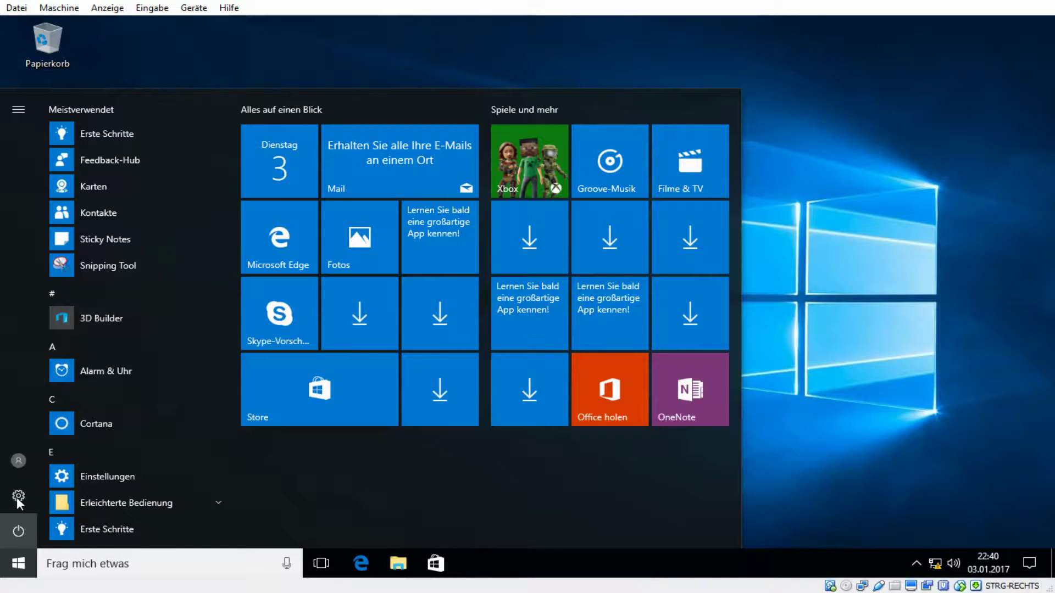
left_click(18, 530)
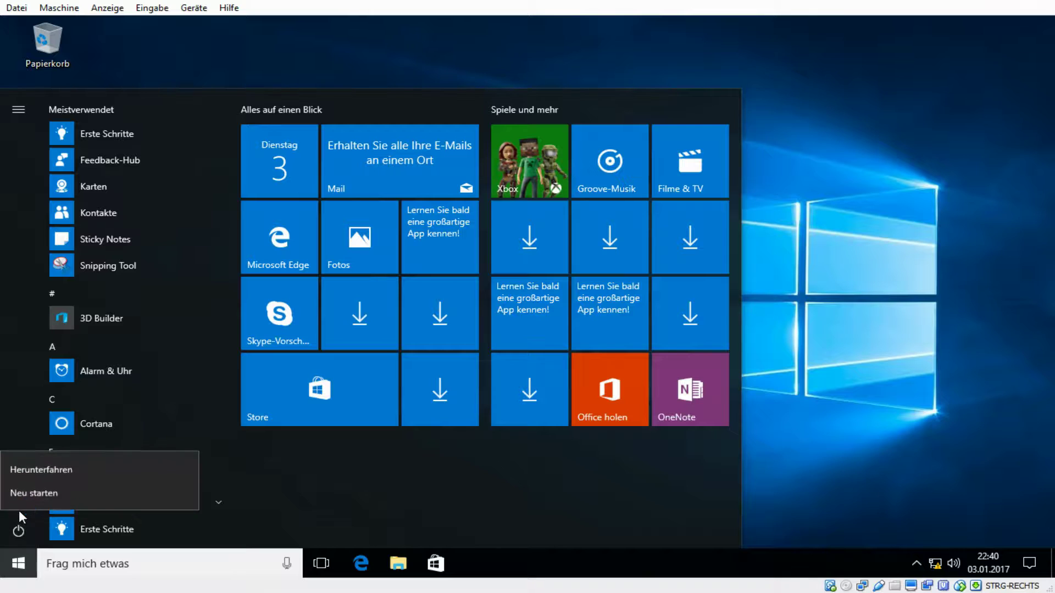
left_click(33, 492)
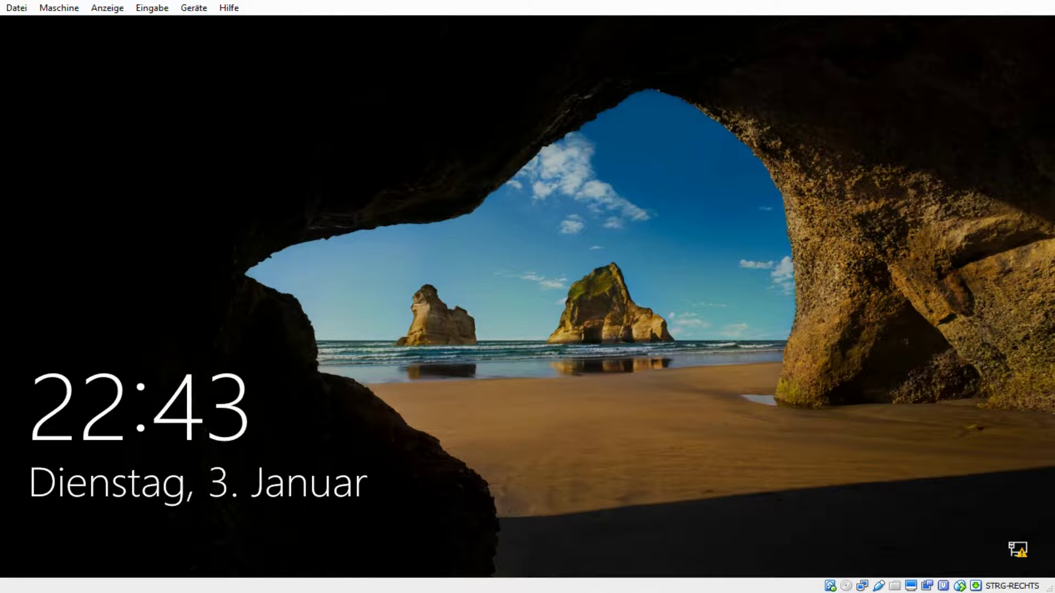
- Press Ctrl+Alt+Del at the lock screen to bring up the 'Serverwartung am 01.02.2017' notice
key("ctrl+alt+Delete")
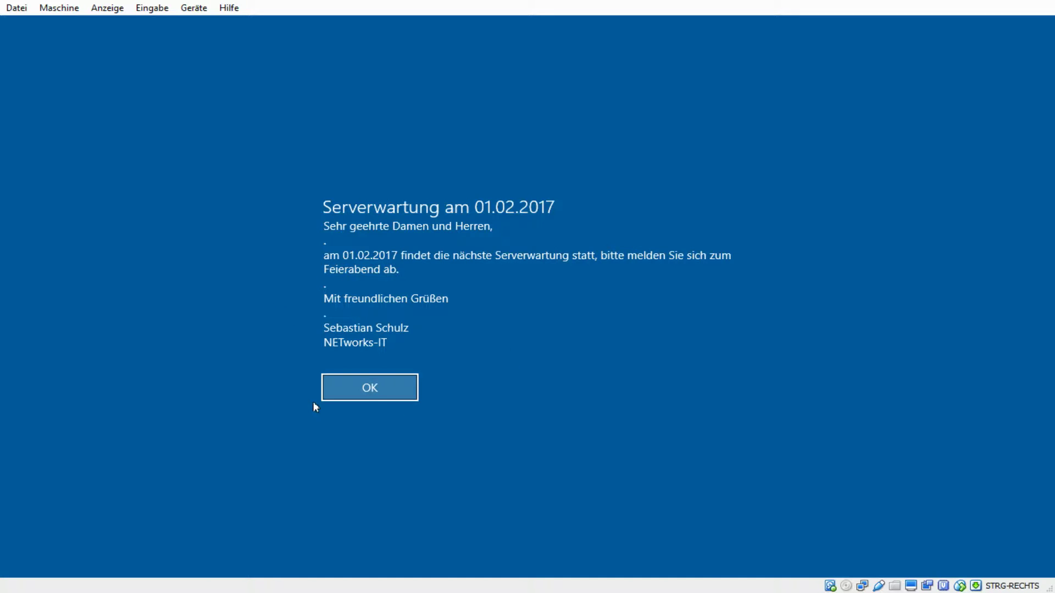
- Confirm the maintenance notice with OK and sign in using the user's password
left_click(370, 388)
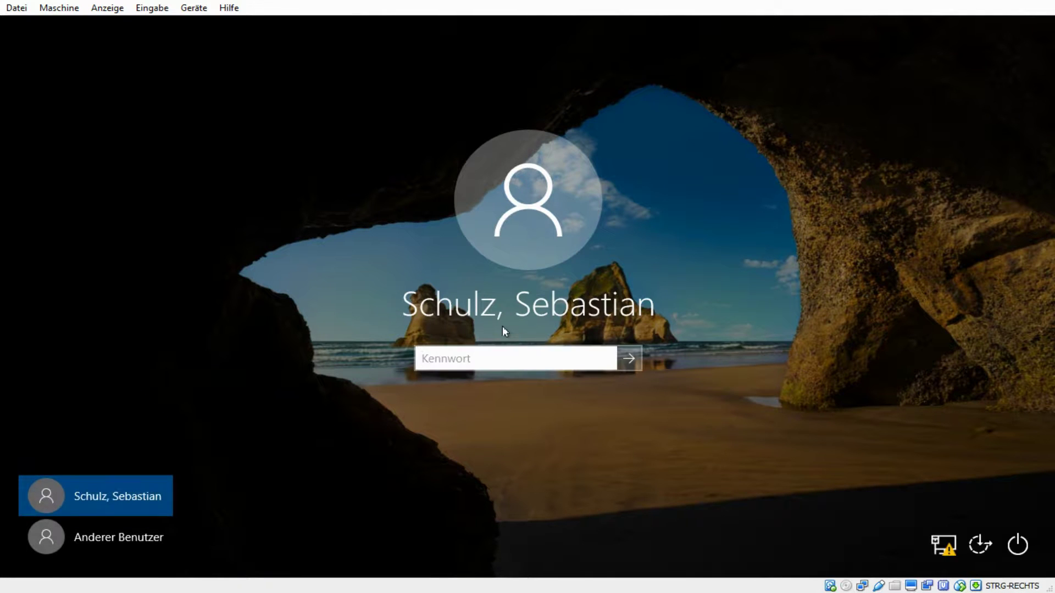
type("********")
key("Return")
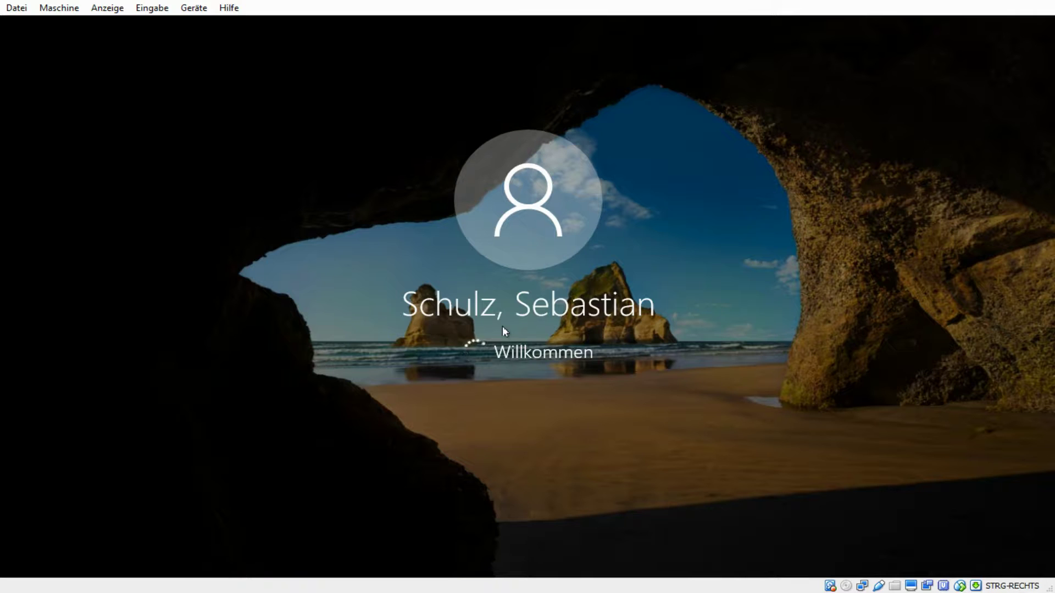